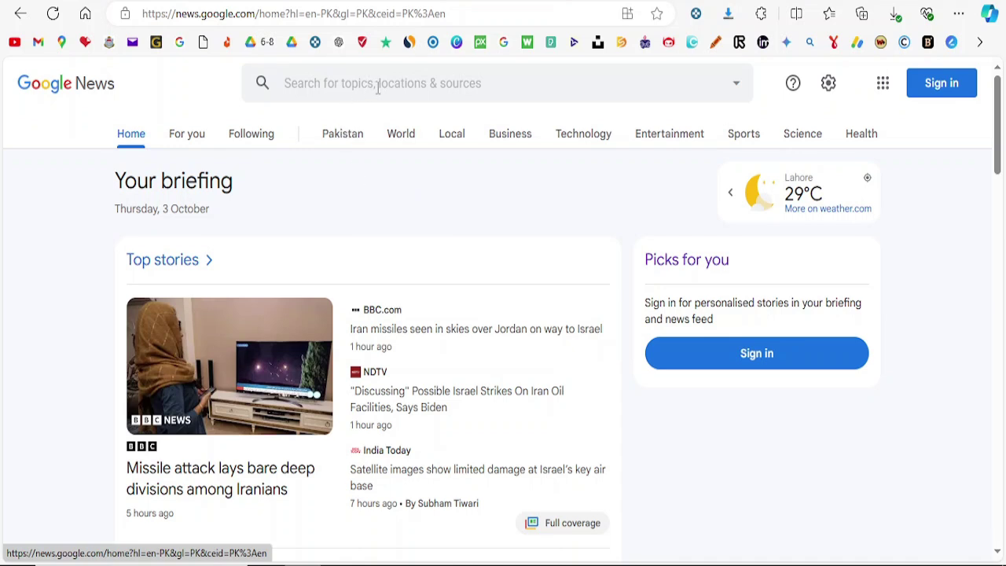
# Step: Browse the stories in the Google News Health section
pyautogui.click(866, 139)
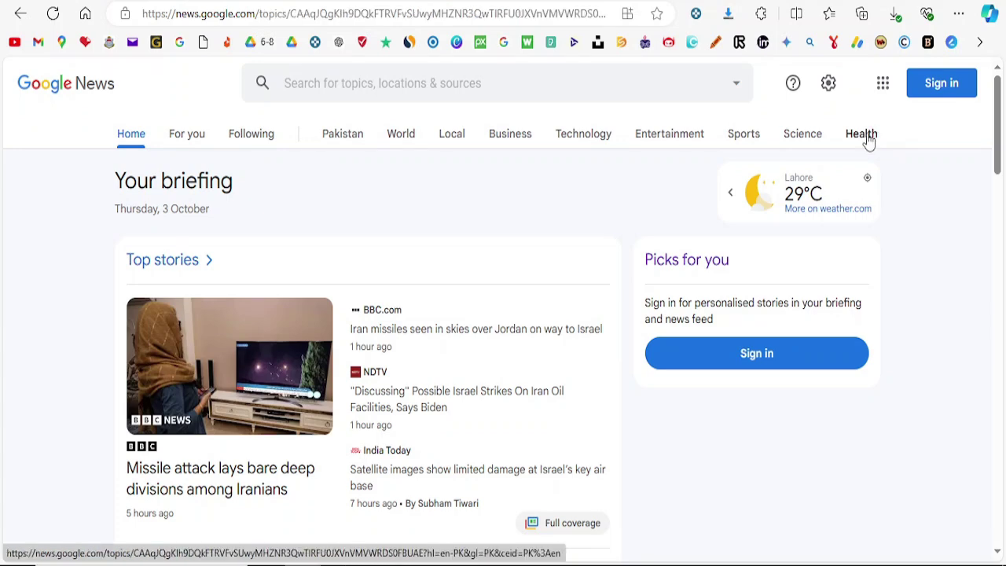
pyautogui.scroll(-5, 997, 97)
pyautogui.moveTo(998, 102); pyautogui.dragTo(995, 173)
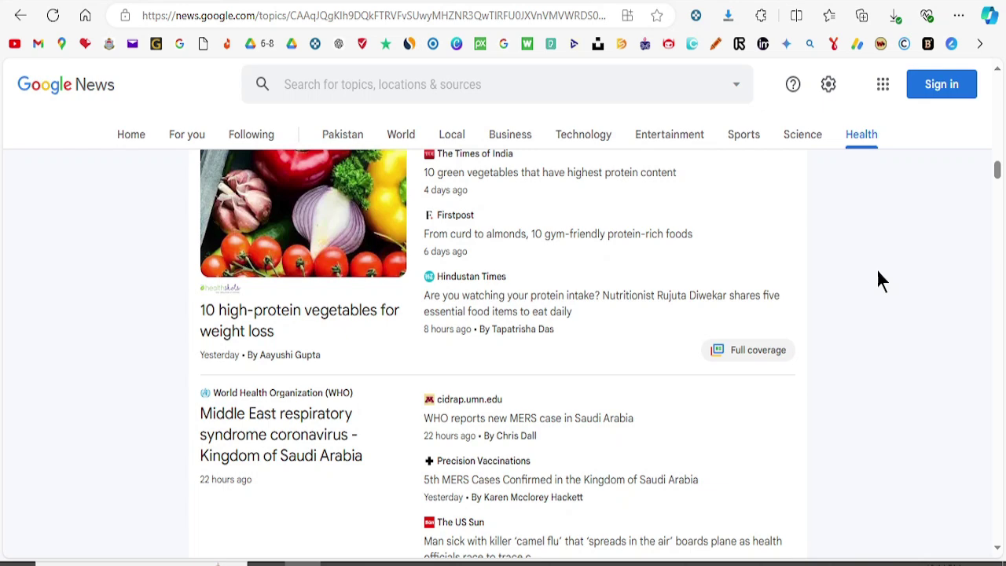
pyautogui.scroll(-5, 878, 270)
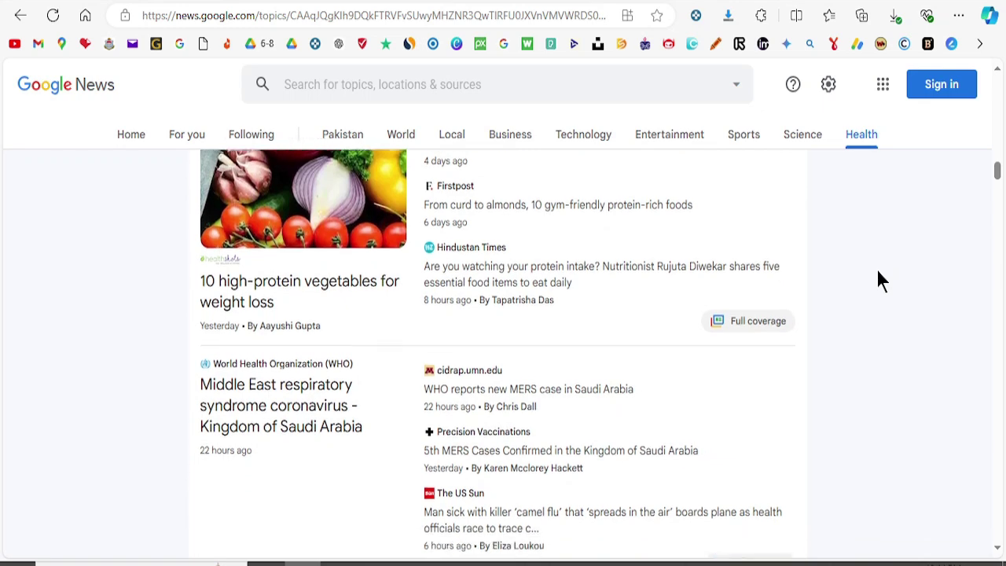
pyautogui.scroll(-8, 878, 272)
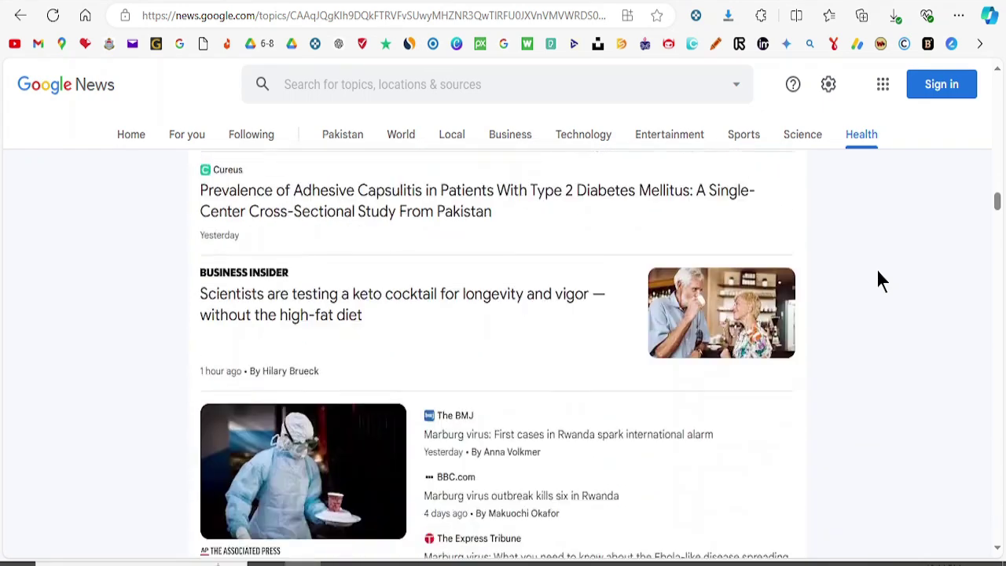
pyautogui.scroll(-3, 877, 272)
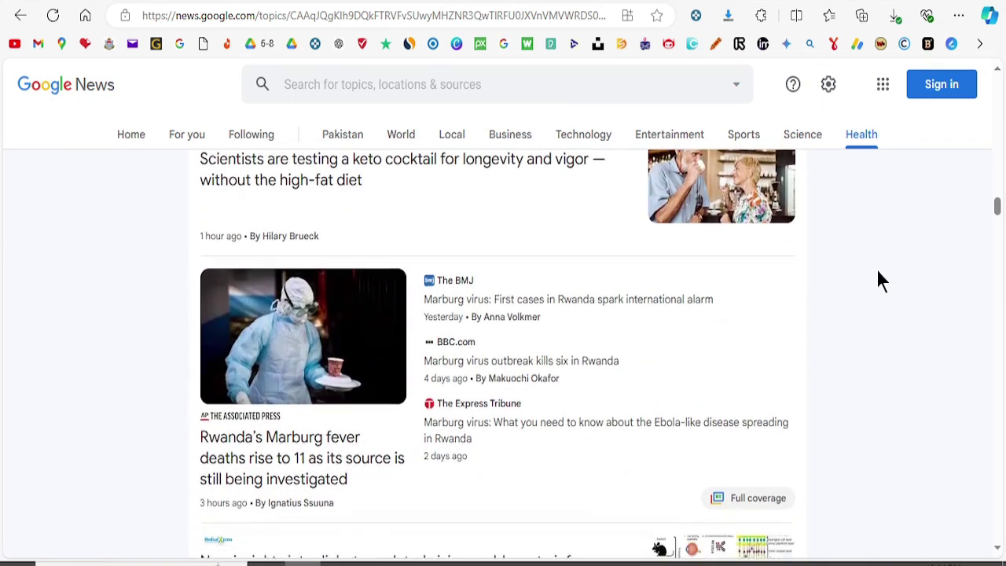
pyautogui.scroll(-3, 878, 271)
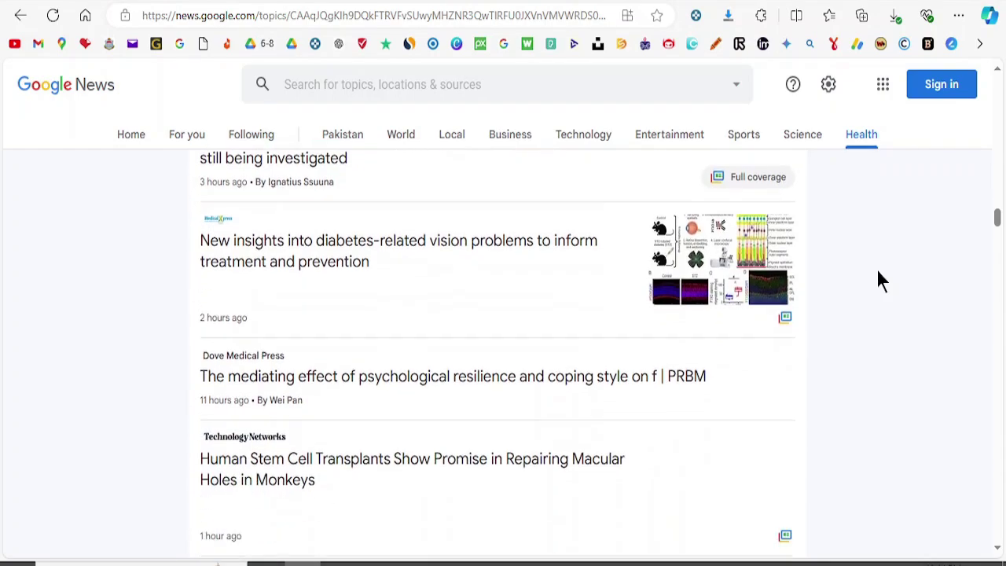
pyautogui.scroll(12, 877, 272)
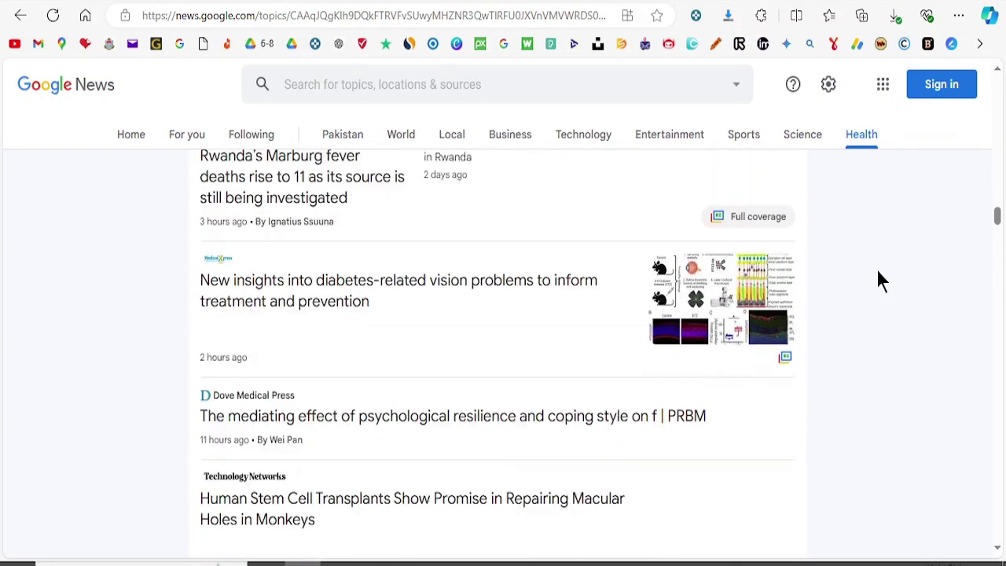
pyautogui.scroll(15, 878, 272)
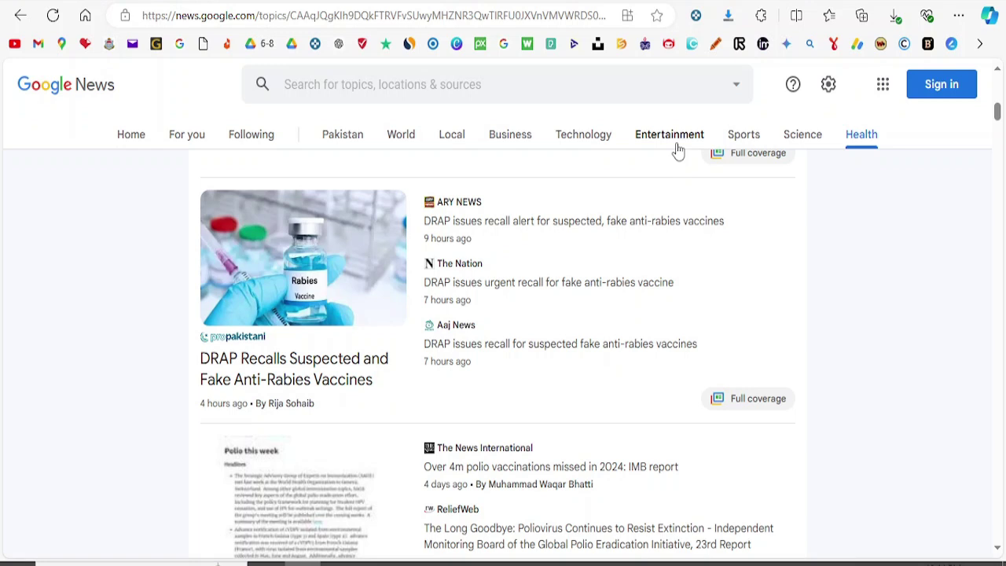
# Step: Search Google News for 'high protein foods for loss weight' and scroll the results
pyautogui.click(470, 92)
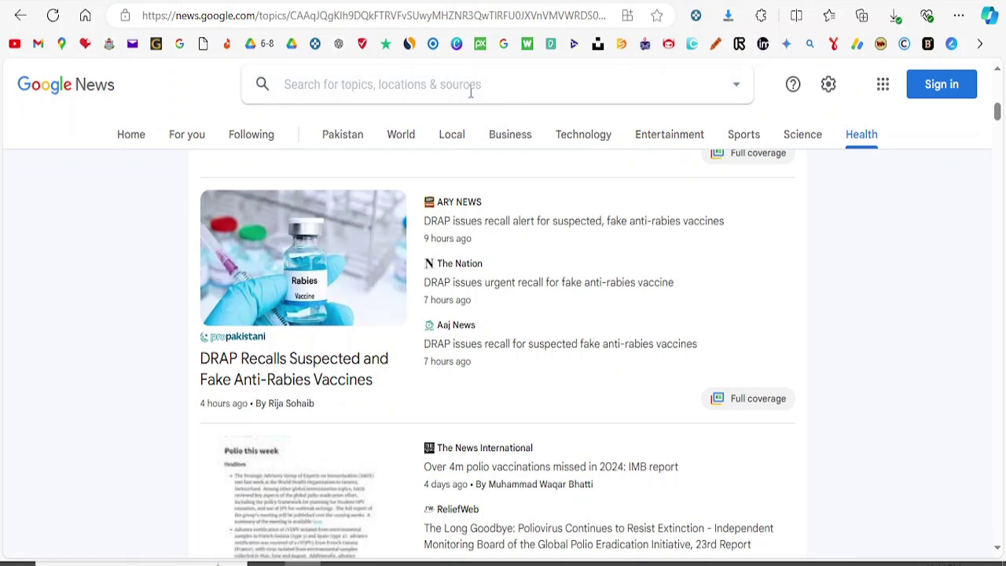
pyautogui.write('high protein foods for loss weight')
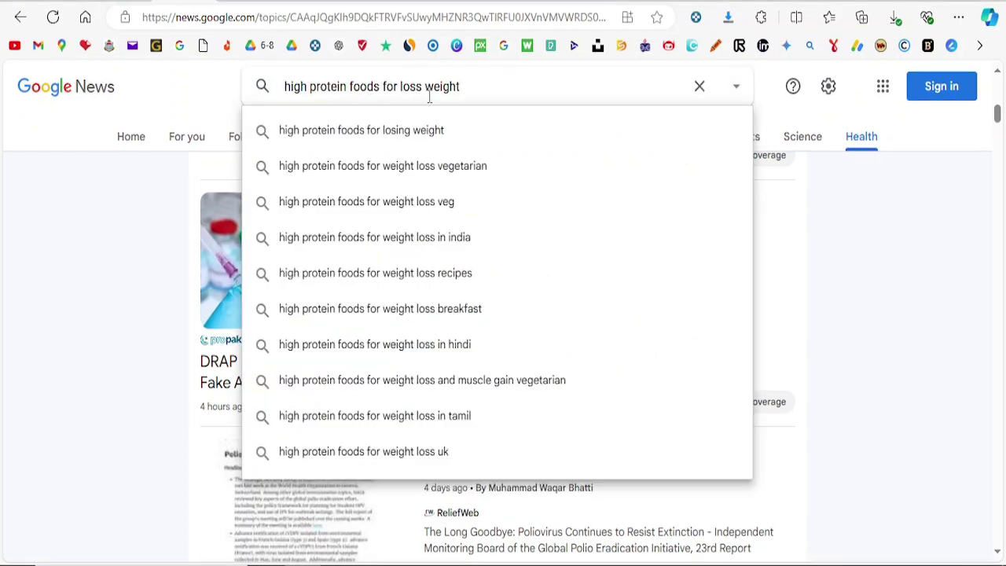
pyautogui.press('Return')
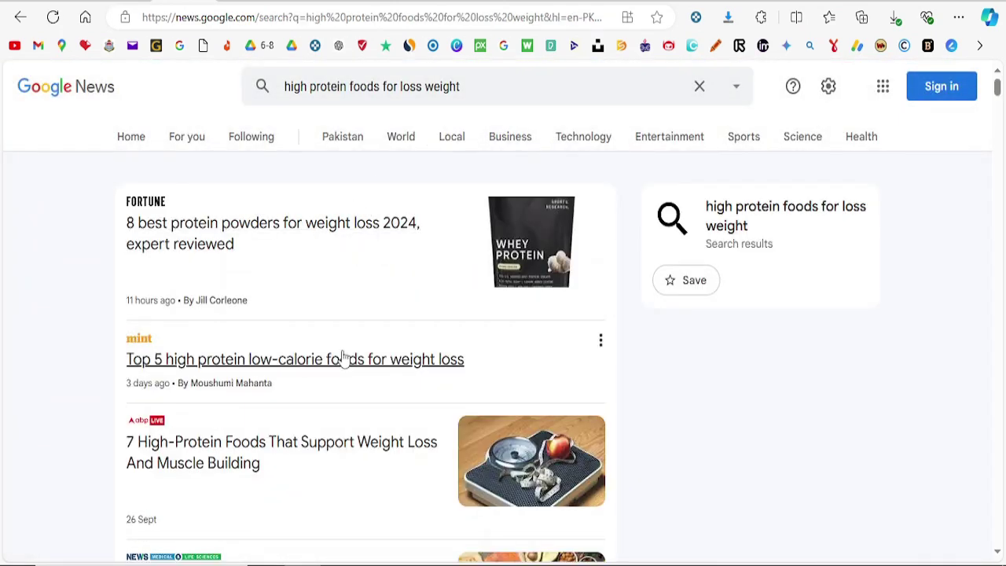
pyautogui.scroll(-4, 1002, 106)
pyautogui.moveTo(1002, 106); pyautogui.dragTo(998, 124)
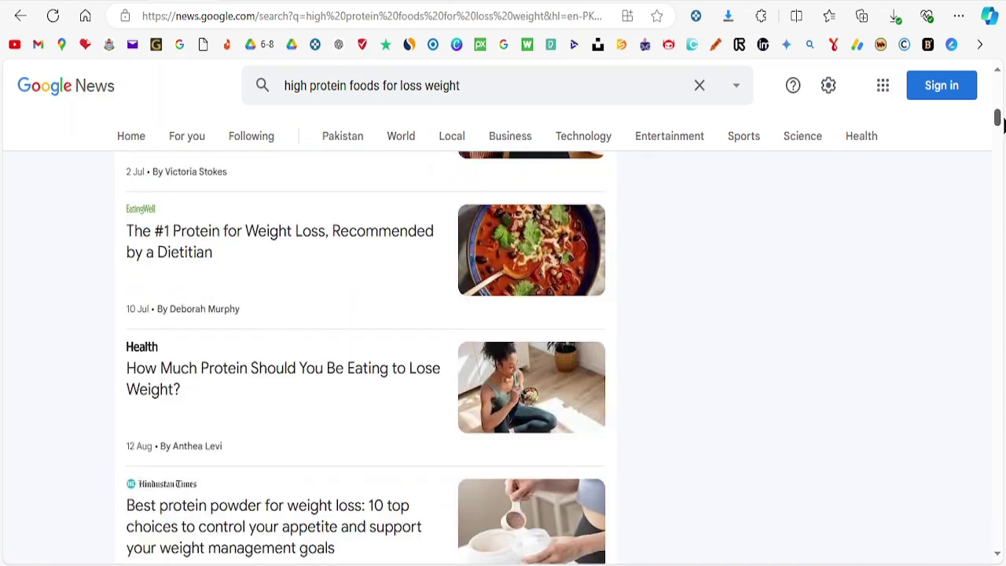
pyautogui.scroll(-4, 113, 365)
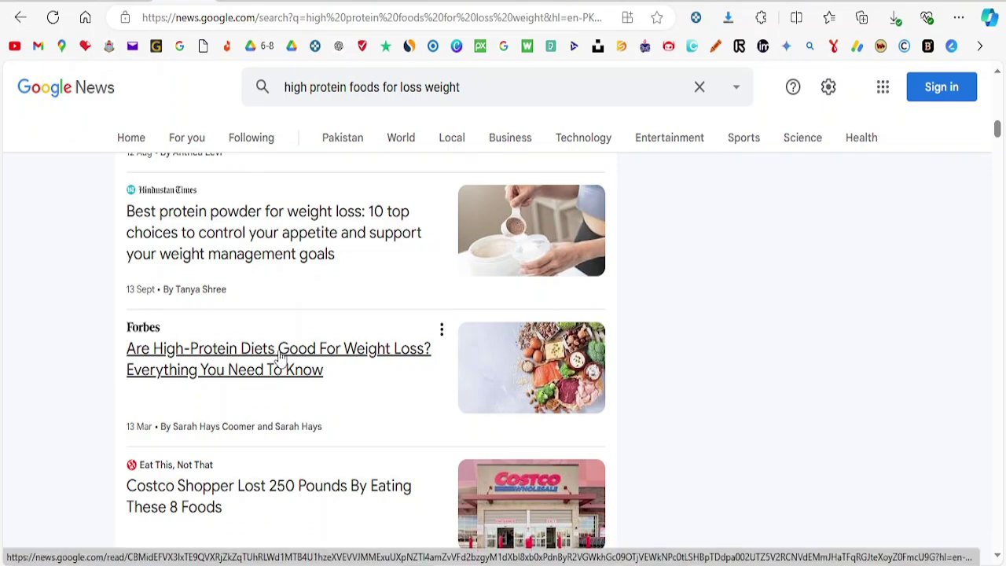
# Step: Open the Forbes article on high-protein diets for weight loss and select its URL
pyautogui.click(280, 356)
pyautogui.moveTo(998, 118)
pyautogui.mouseDown()
pyautogui.moveTo(999, 248)
pyautogui.moveTo(998, 87)
pyautogui.mouseUp()
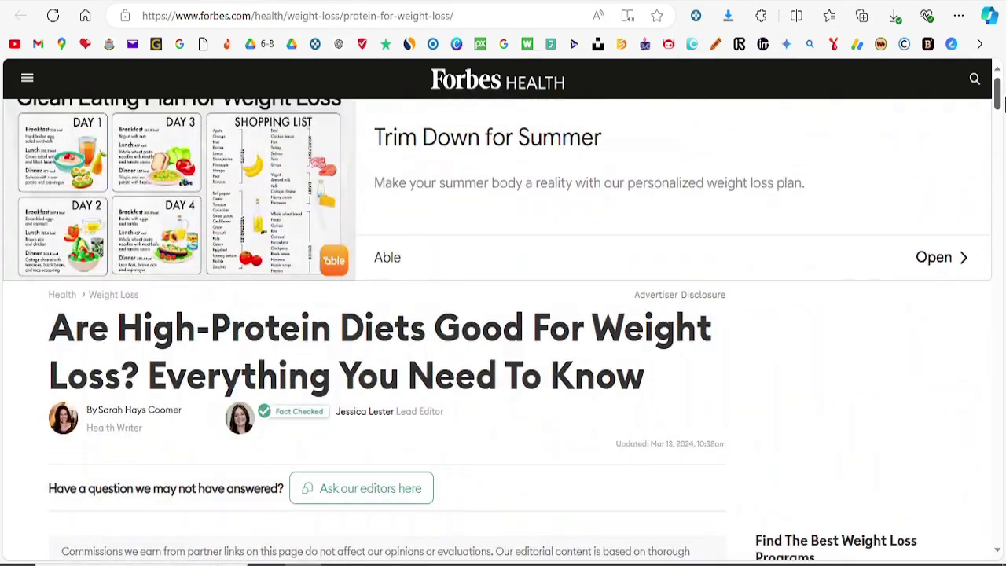
pyautogui.click(464, 15)
pyautogui.hotkey('ctrl', 'c')
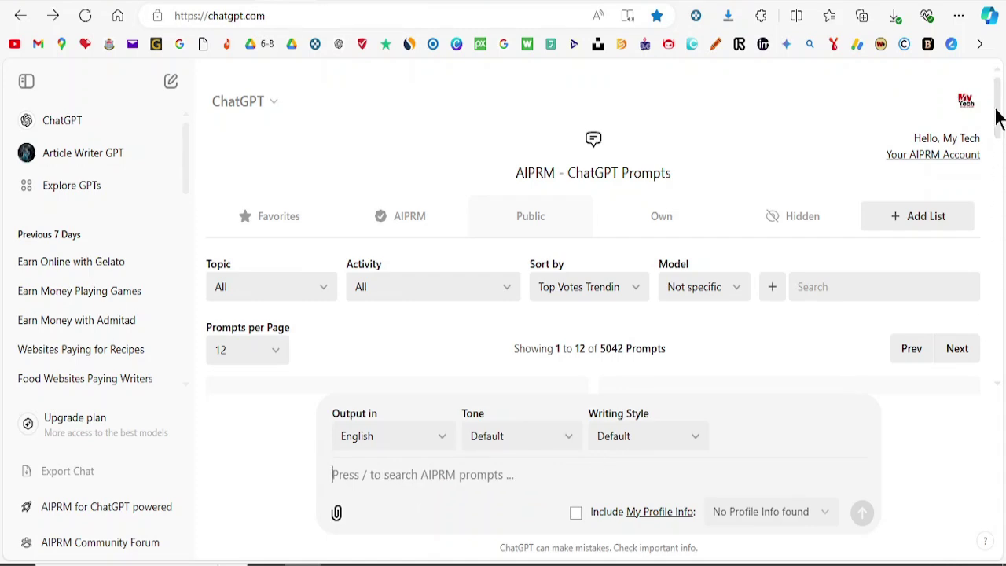
# Step: Load the AIPRM Outrank Article prompt and paste the Forbes article URL into it
pyautogui.moveTo(996, 116); pyautogui.dragTo(994, 337)
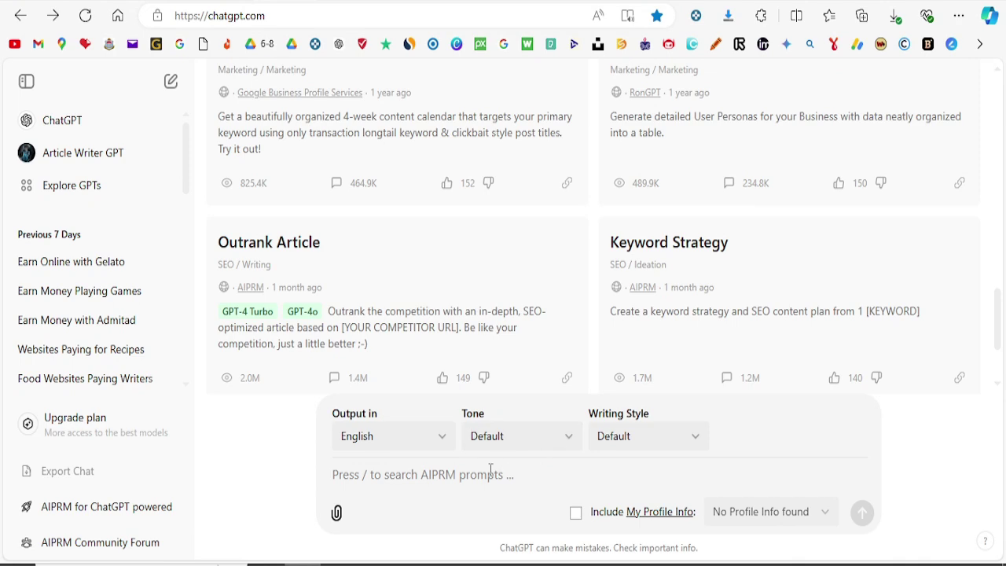
pyautogui.click(310, 287)
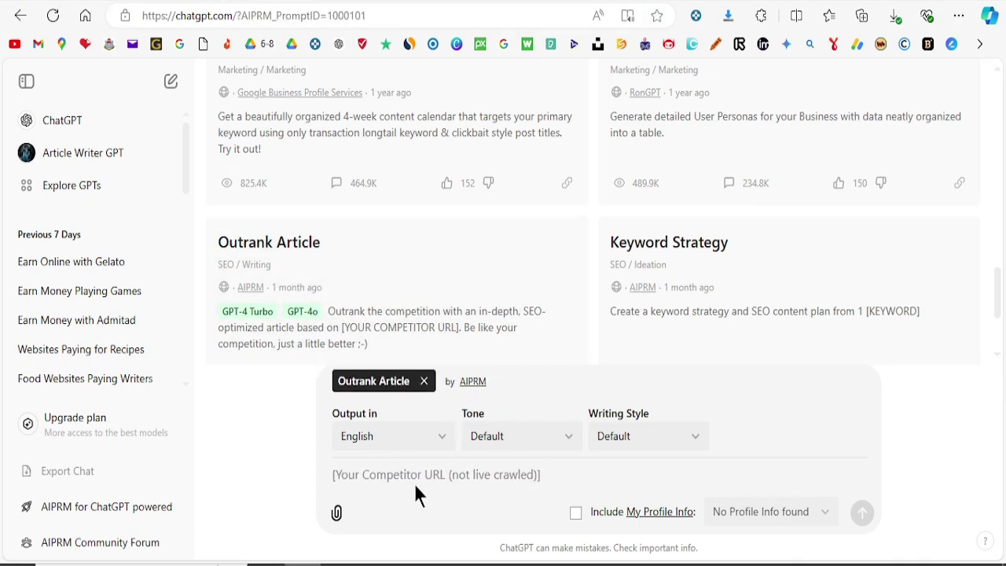
pyautogui.hotkey('ctrl', 'Tab')
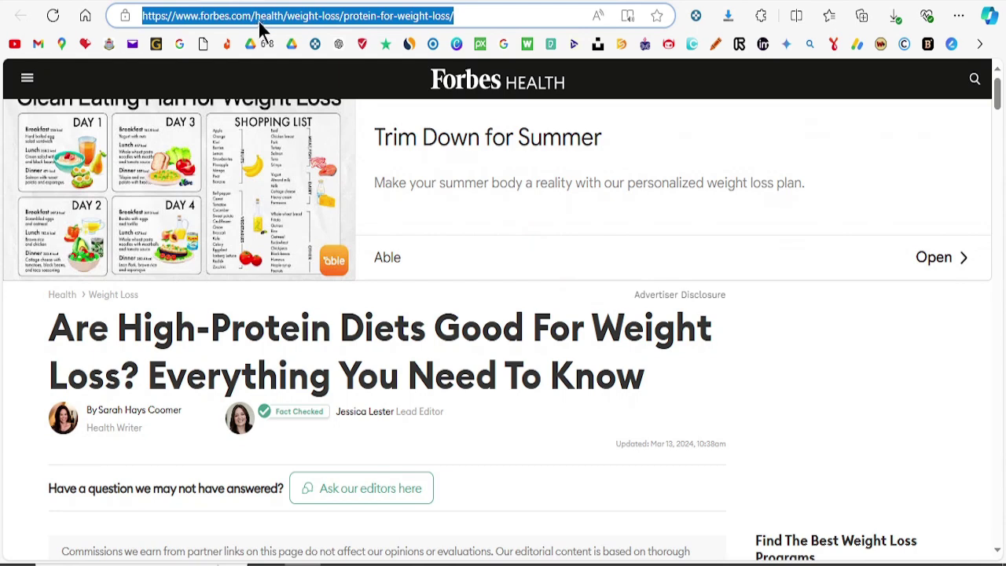
pyautogui.hotkey('ctrl', 'shift', 'Tab')
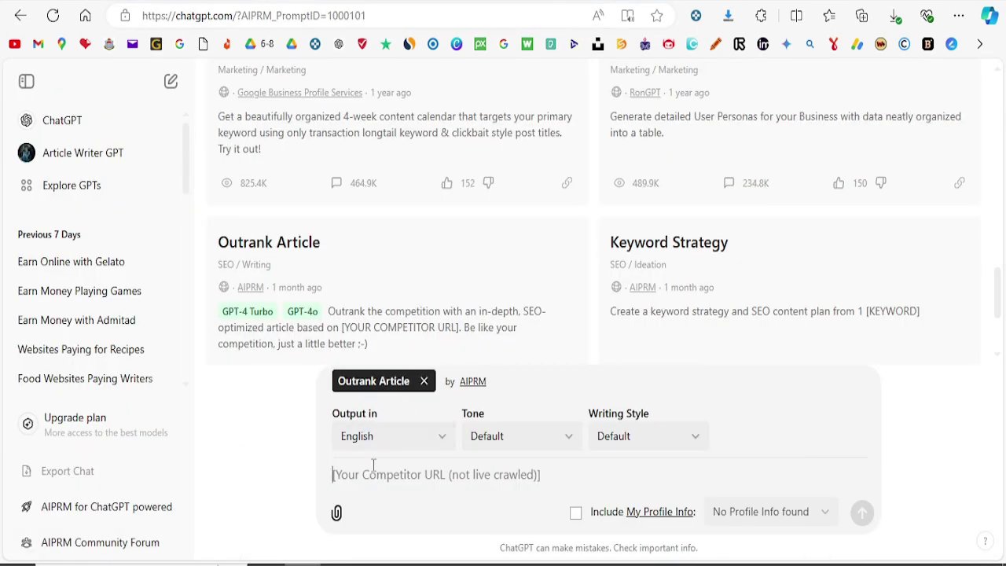
pyautogui.hotkey('ctrl', 'v')
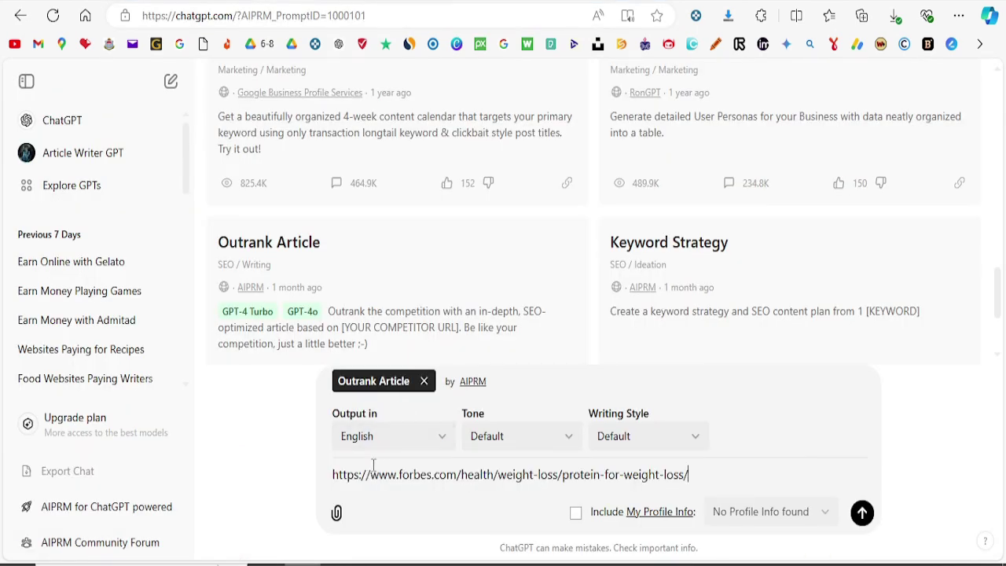
# Step: Generate the article 'The Power of Protein for Weight Loss' and select all its text
pyautogui.click(862, 513)
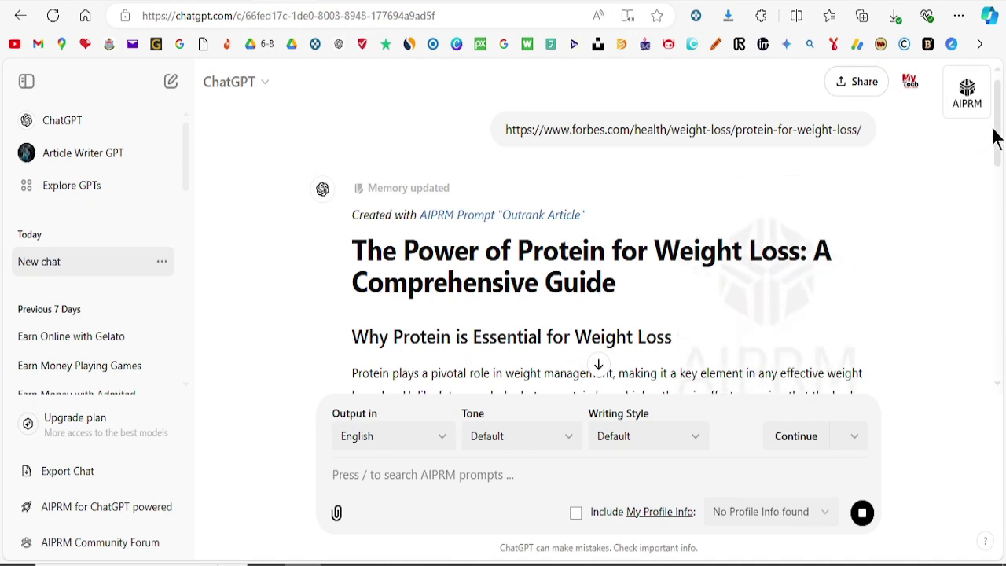
pyautogui.moveTo(997, 134); pyautogui.dragTo(999, 416)
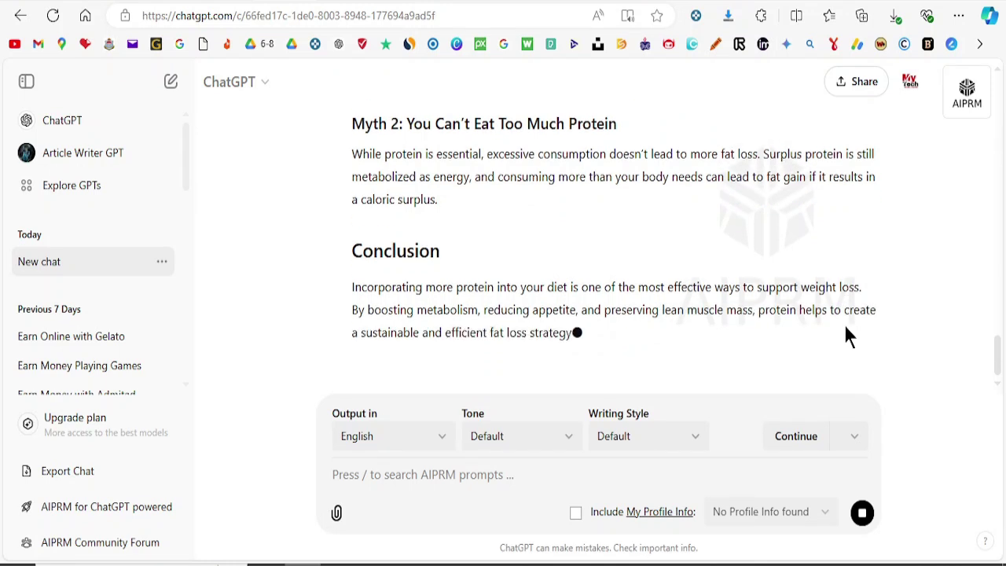
pyautogui.scroll(8, 465, 217)
pyautogui.hotkey('ctrl', 'a')
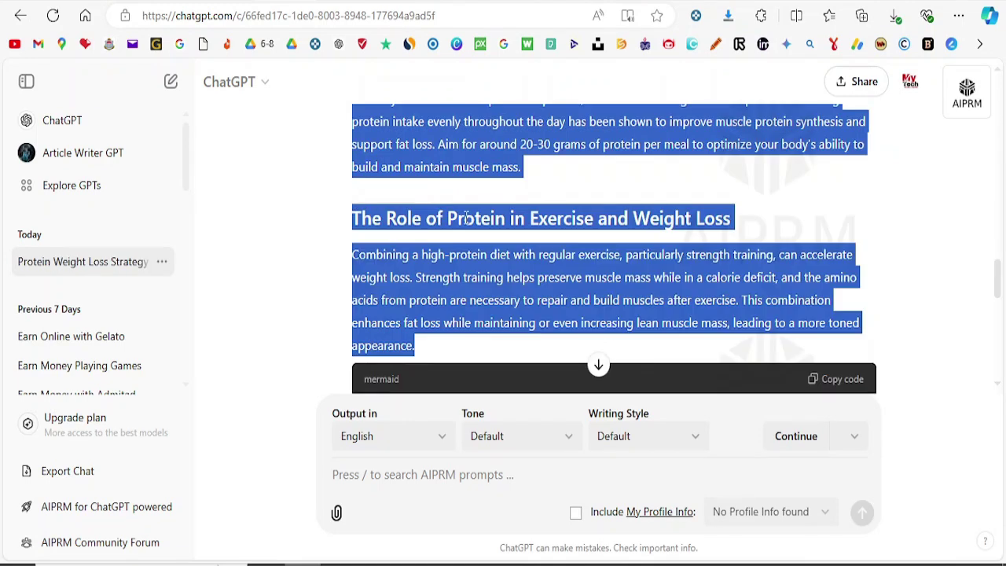
pyautogui.click(333, 3)
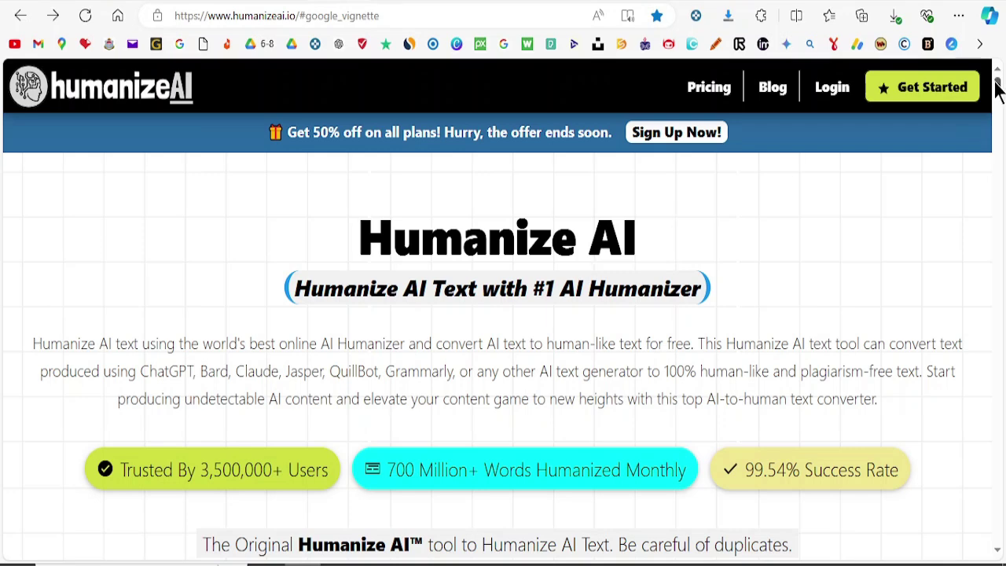
# Step: Paste the protein article into Humanize AI, humanize it, and copy the rewritten text
pyautogui.moveTo(997, 88); pyautogui.dragTo(998, 103)
pyautogui.click(190, 270)
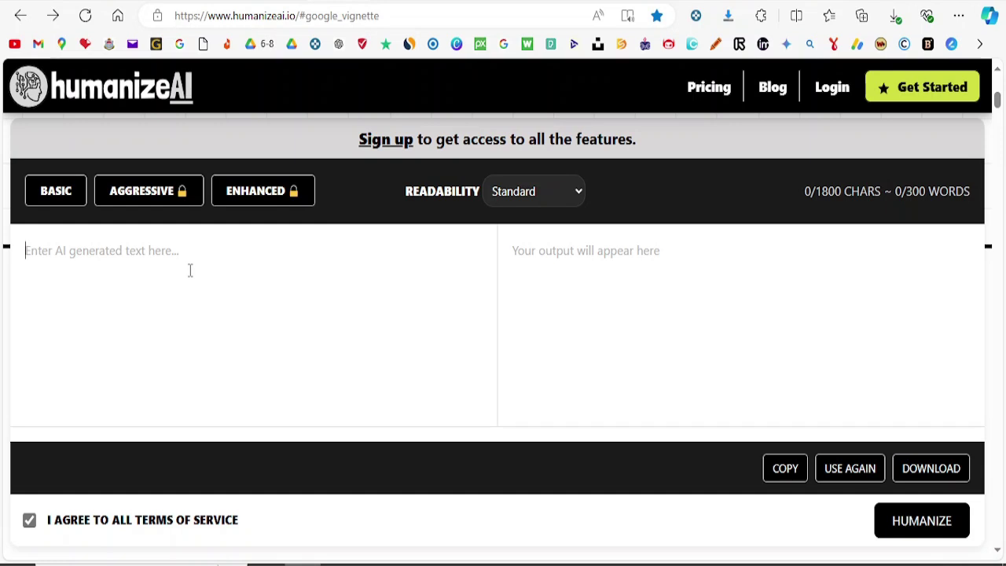
pyautogui.hotkey('ctrl', 'v')
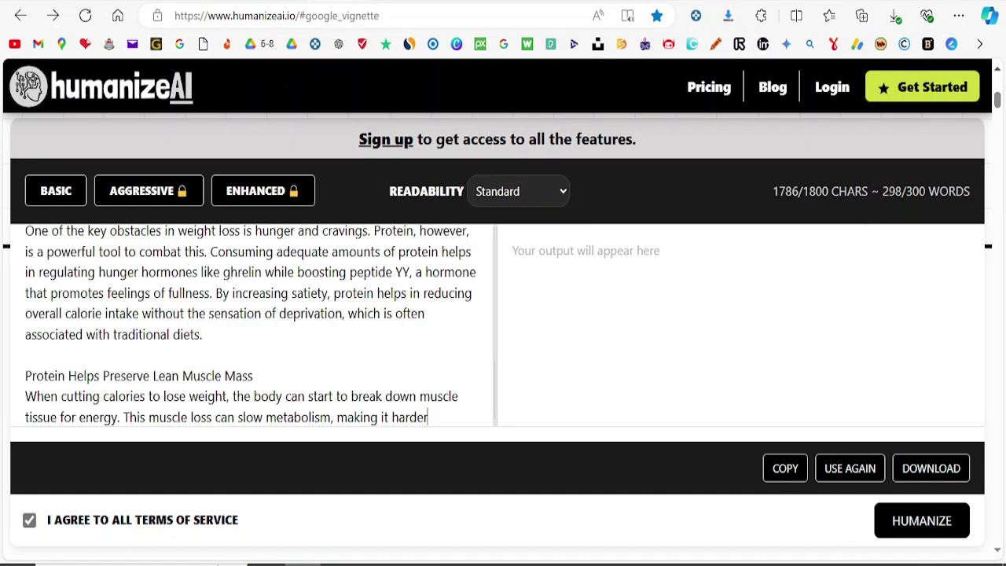
pyautogui.moveTo(999, 105); pyautogui.dragTo(1000, 109)
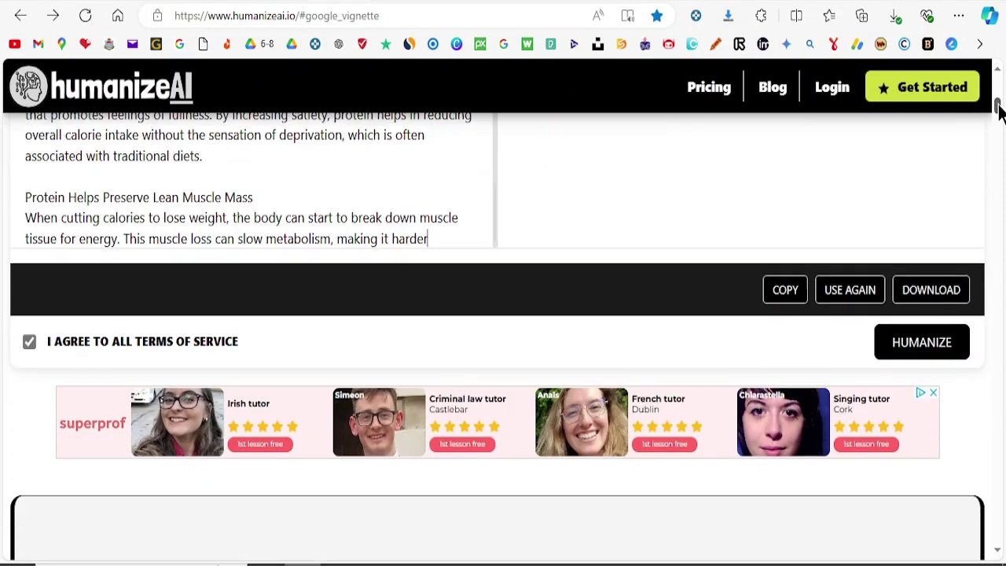
pyautogui.click(931, 352)
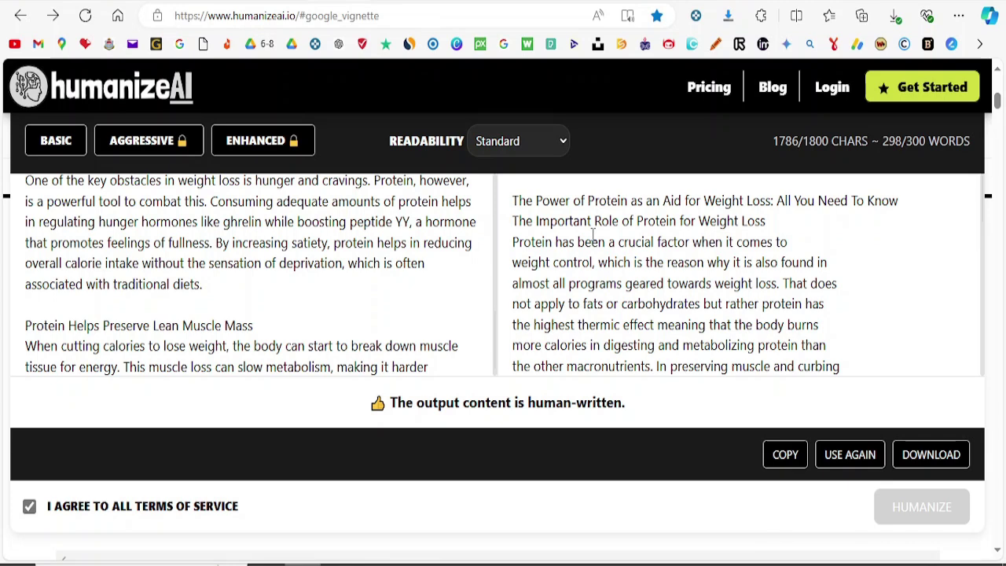
pyautogui.click(786, 455)
pyautogui.hotkey('ctrl', 'Tab')
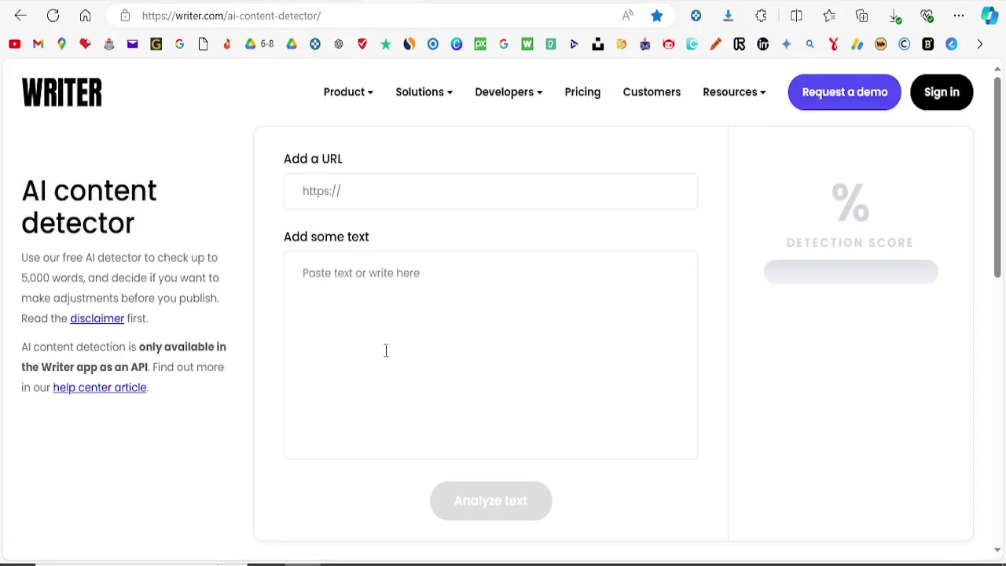
# Step: Paste the humanized article into Writer's AI content detector text box
pyautogui.click(376, 332)
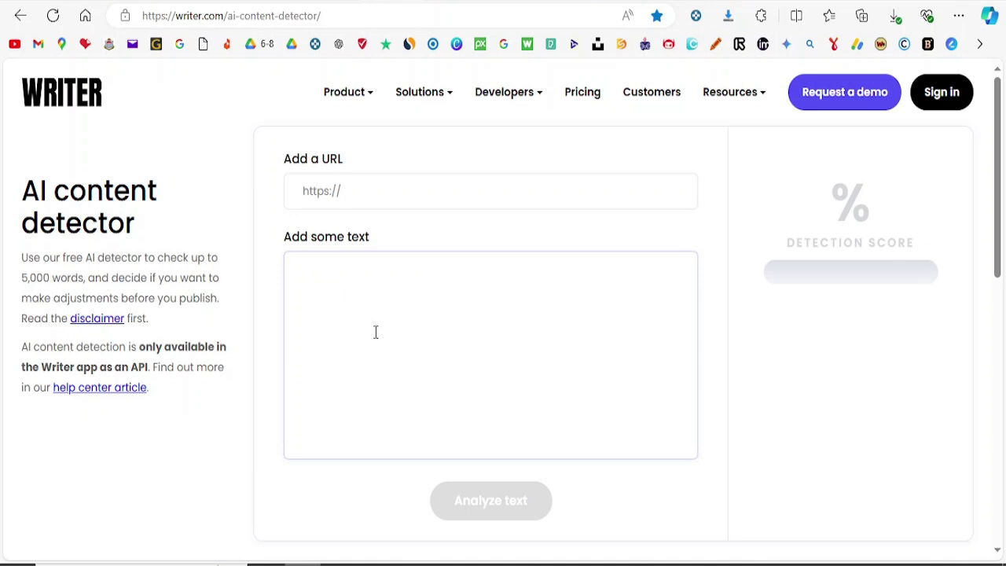
pyautogui.hotkey('ctrl', 'v')
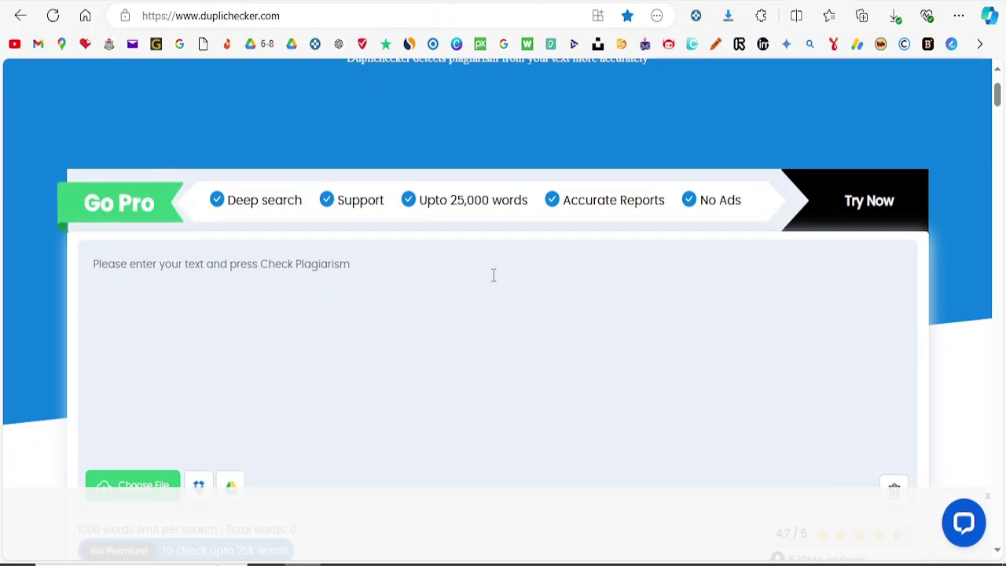
# Step: Paste the 349-word article into Duplichecker, pass the robot check, and run the plagiarism scan
pyautogui.click(331, 280)
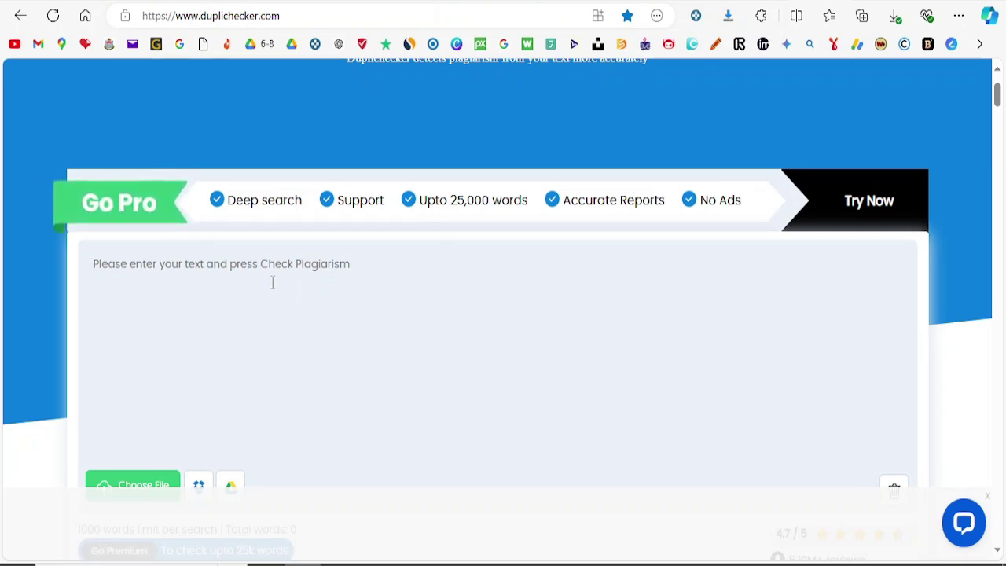
pyautogui.hotkey('ctrl', 'v')
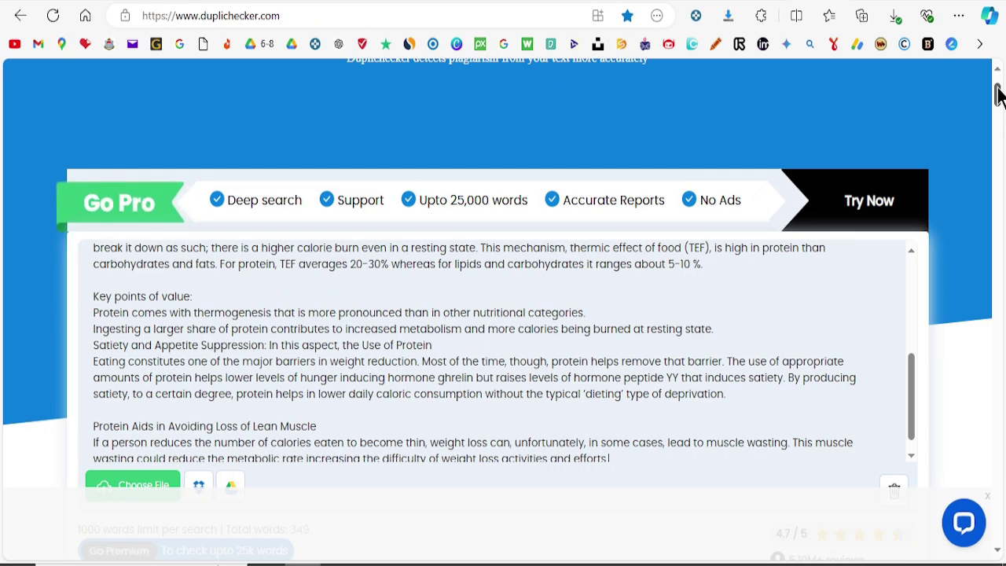
pyautogui.moveTo(998, 94); pyautogui.dragTo(998, 119)
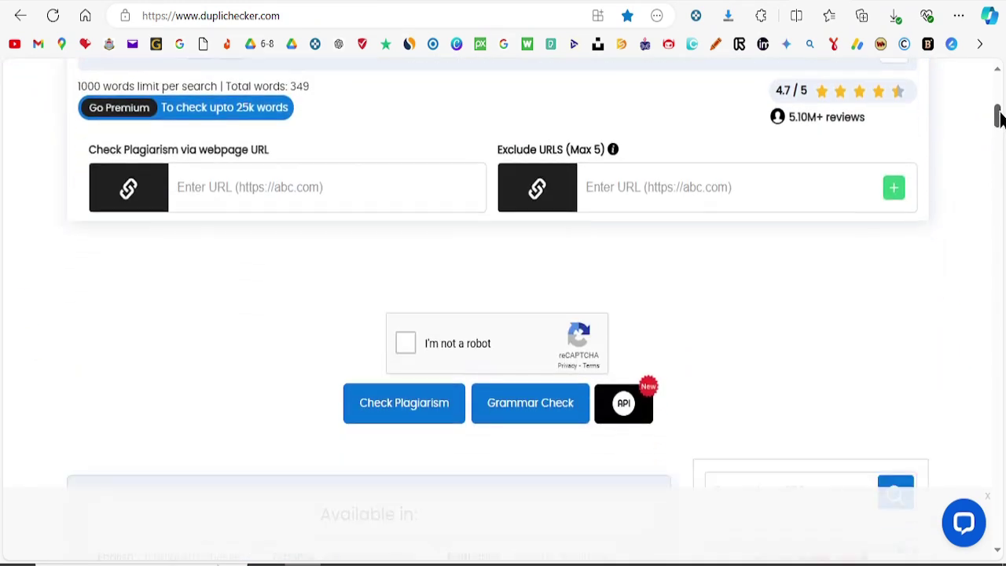
pyautogui.click(406, 343)
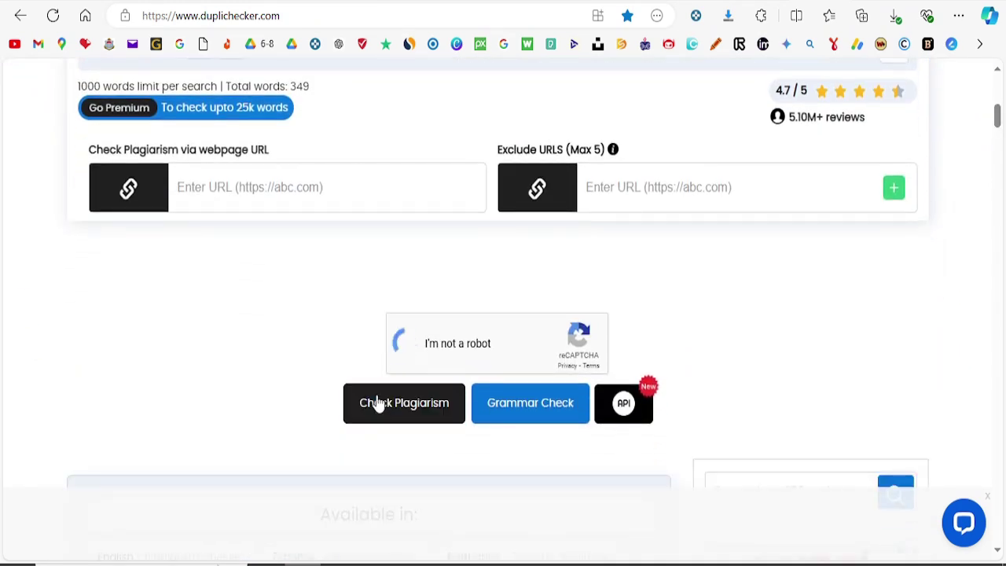
pyautogui.click(422, 414)
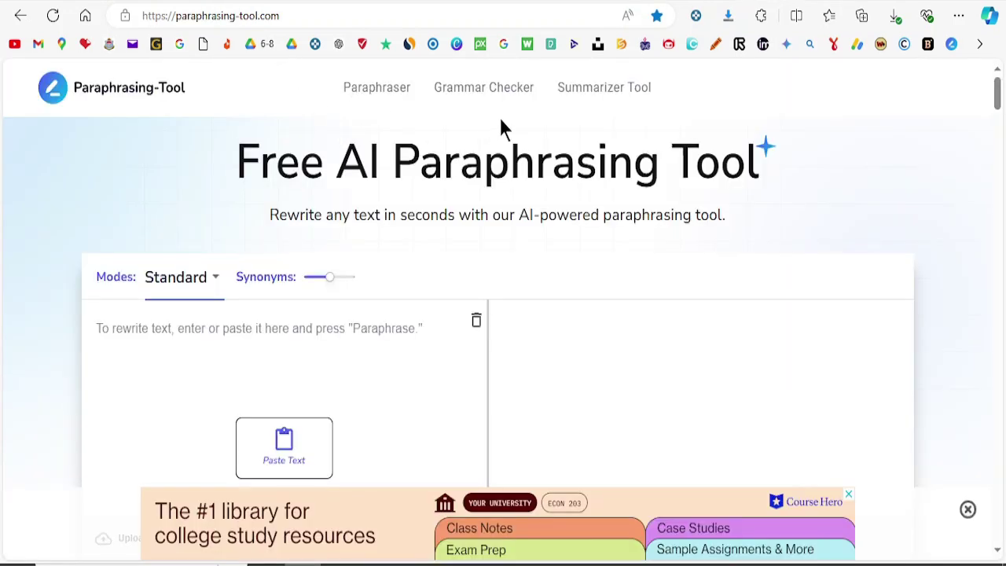
# Step: Paste the protein article into Paraphrasing-Tool's Grammar Checker
pyautogui.click(495, 95)
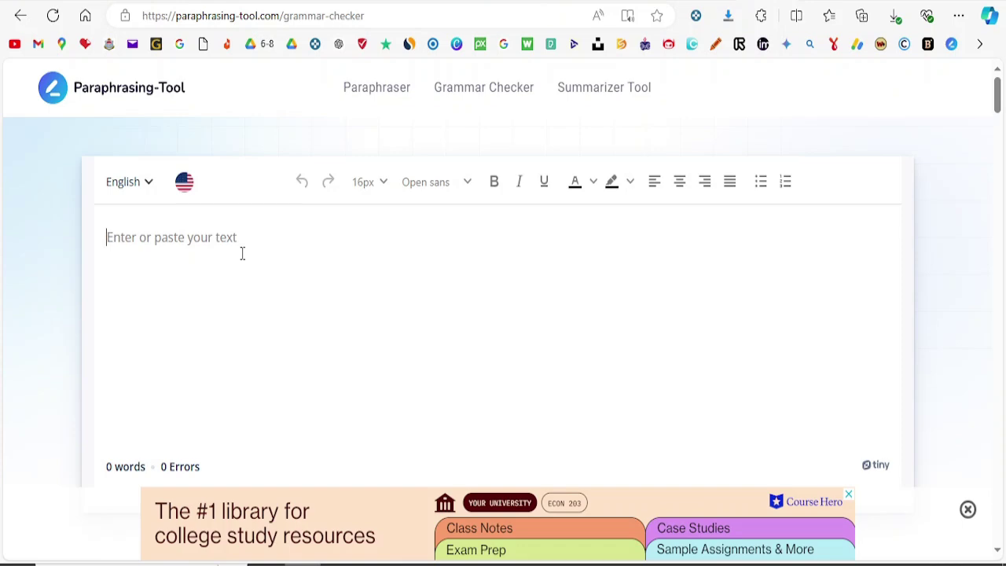
pyautogui.hotkey('ctrl', 'v')
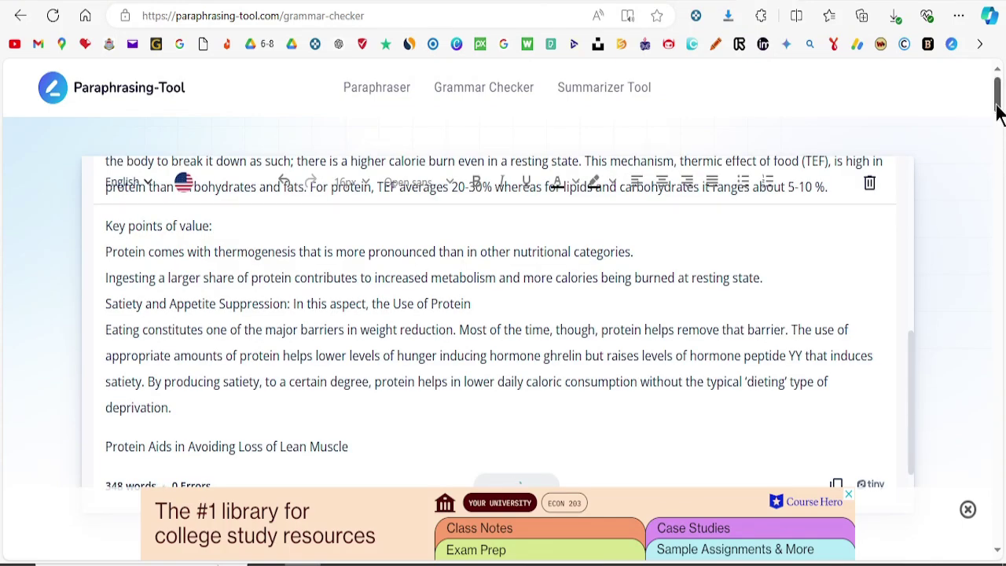
pyautogui.moveTo(996, 112); pyautogui.dragTo(999, 116)
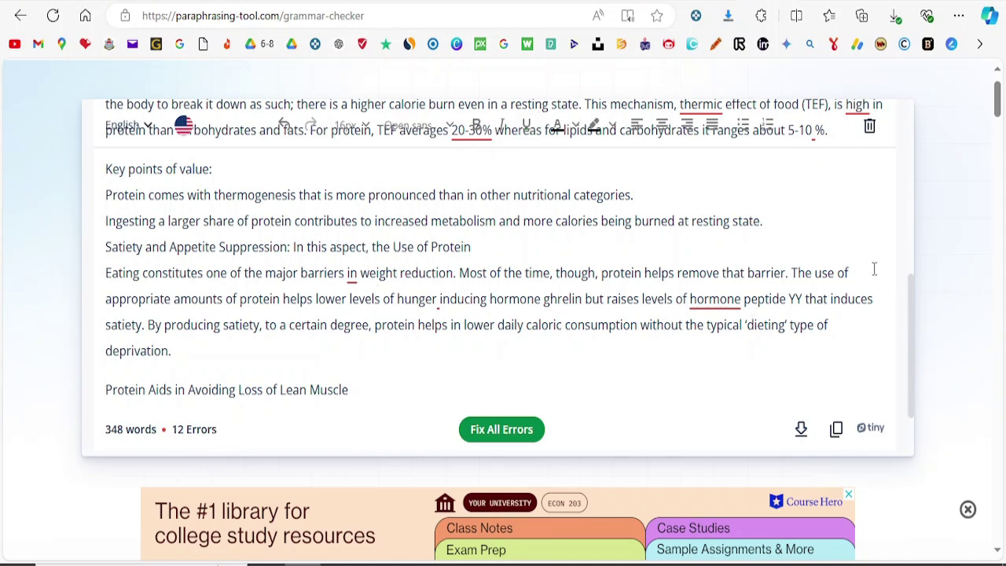
pyautogui.moveTo(913, 316); pyautogui.dragTo(891, 148)
# Step: Lowercase the title's 'To', add a comma after 'effect', and fix all remaining errors
pyautogui.click(446, 161)
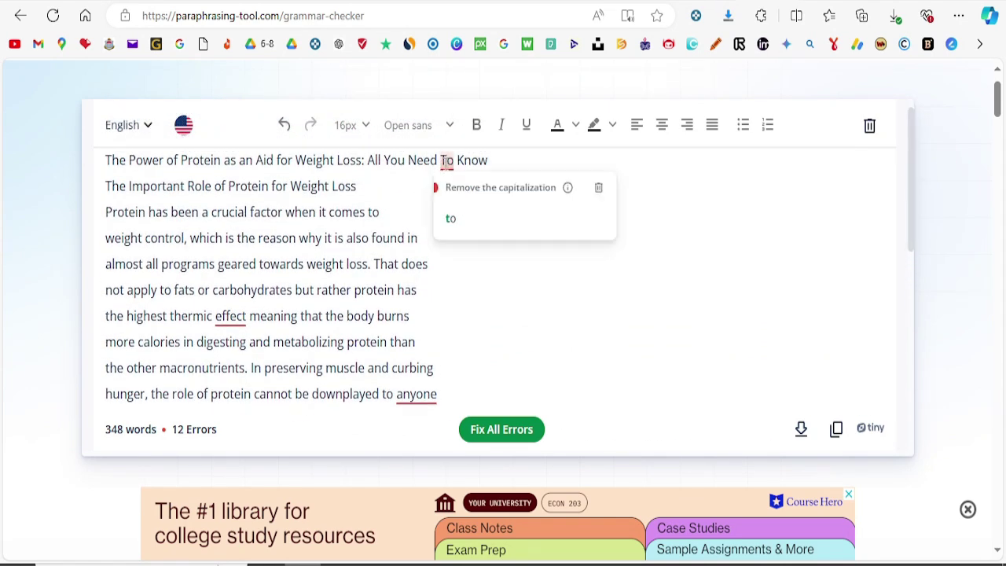
pyautogui.click(450, 218)
pyautogui.click(220, 322)
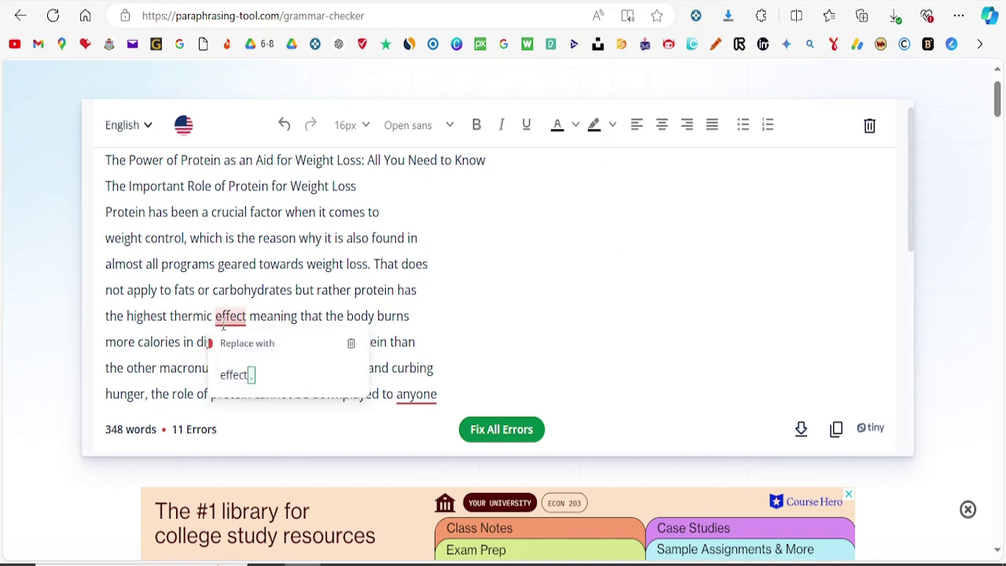
pyautogui.click(238, 375)
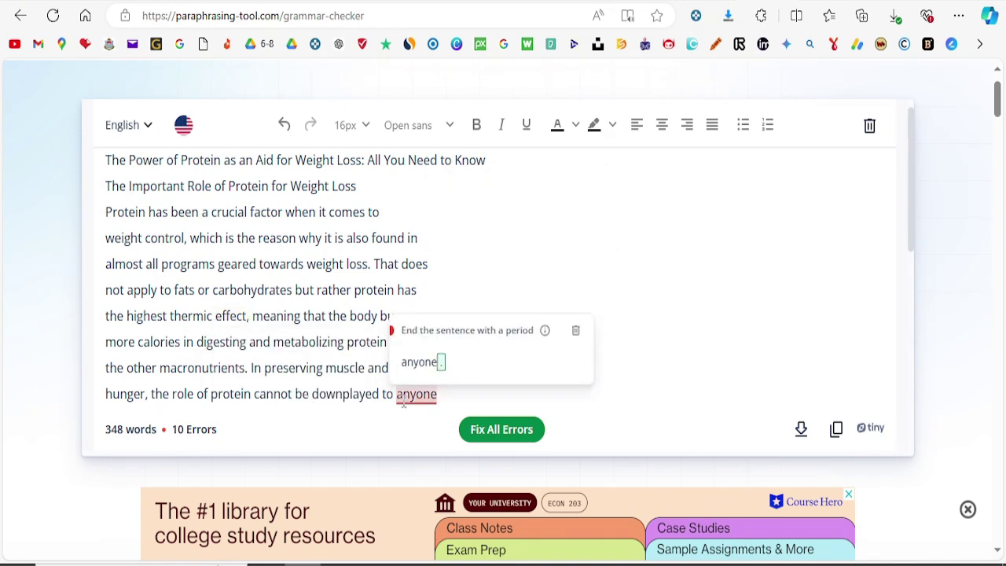
pyautogui.click(503, 439)
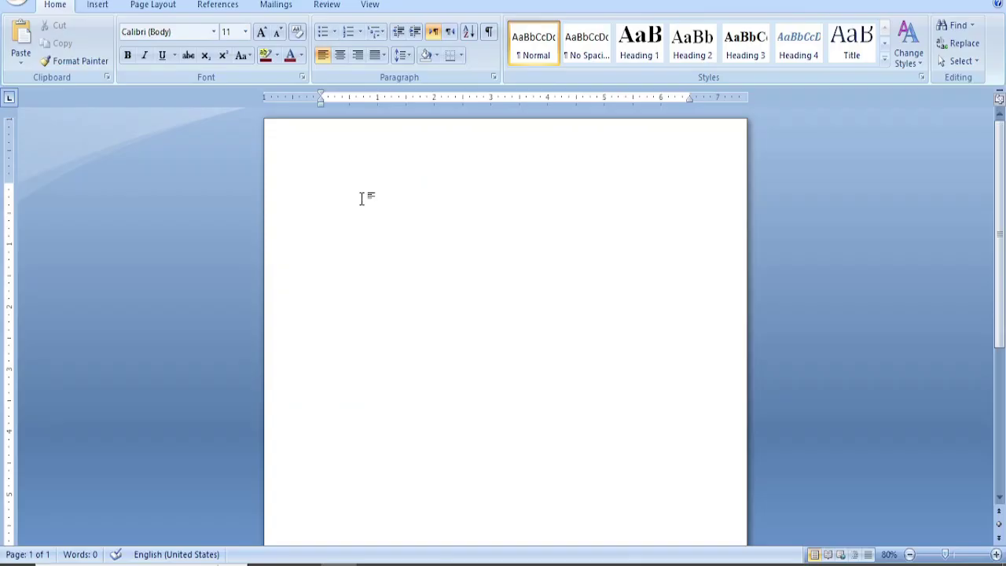
# Step: Paste the article into the blank Word document and justify all the text
pyautogui.hotkey('ctrl', 'v')
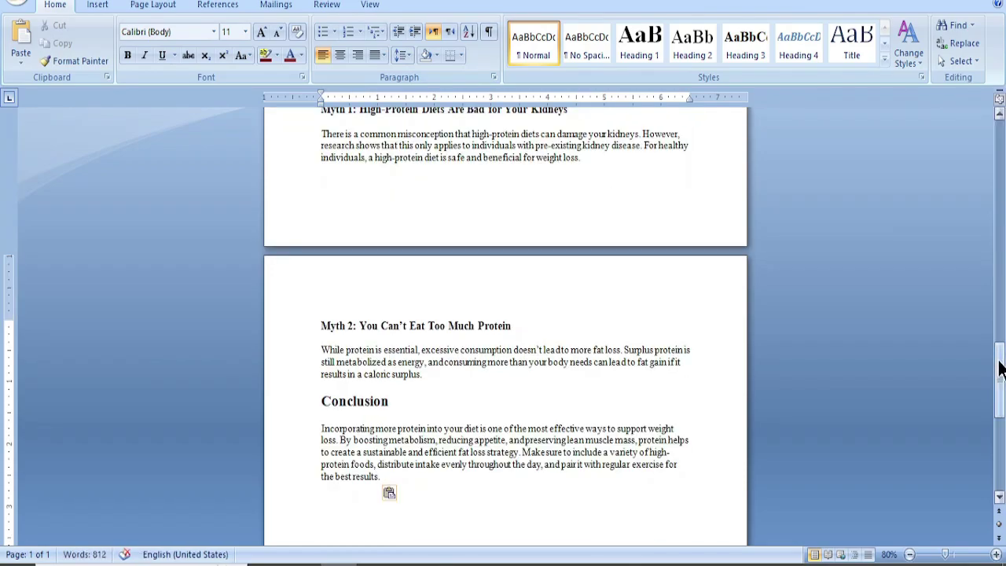
pyautogui.moveTo(999, 369); pyautogui.dragTo(999, 169)
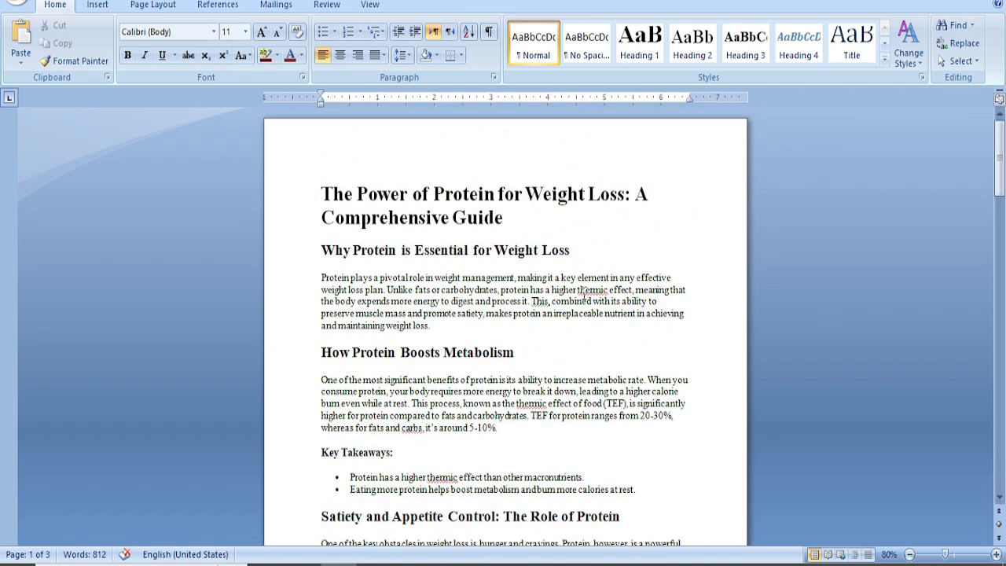
pyautogui.click(586, 291)
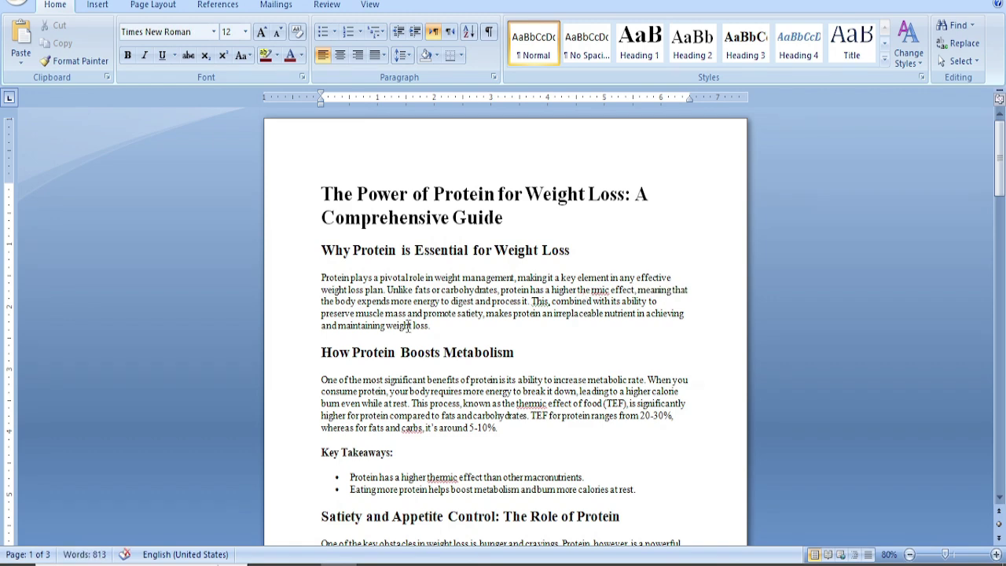
pyautogui.hotkey('ctrl', 'a')
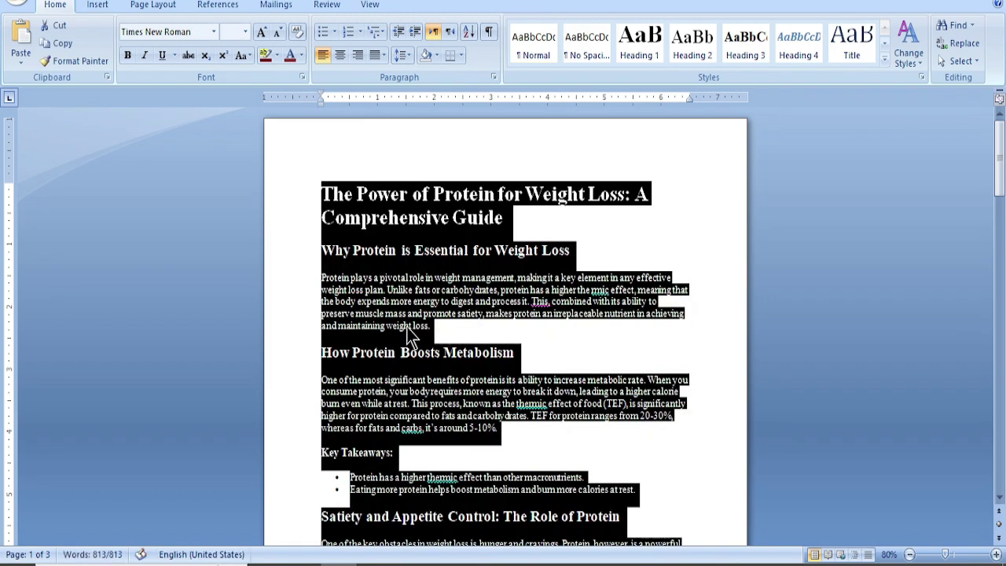
pyautogui.click(381, 55)
pyautogui.click(394, 71)
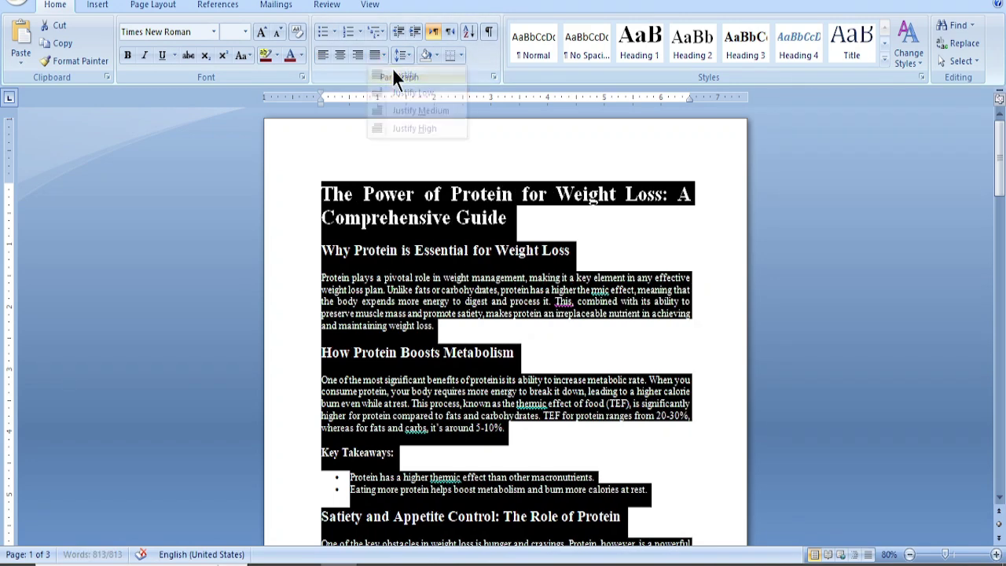
pyautogui.click(452, 249)
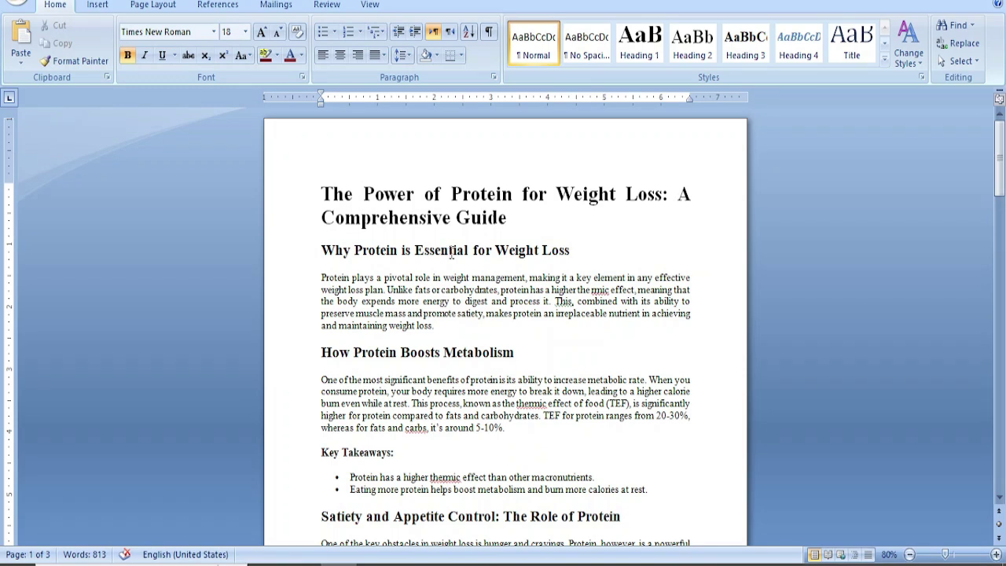
# Step: Give the opening body paragraphs 1.15 line spacing and add a blank line after the first
pyautogui.click(432, 219)
pyautogui.click(430, 221)
pyautogui.moveTo(321, 277); pyautogui.dragTo(444, 320)
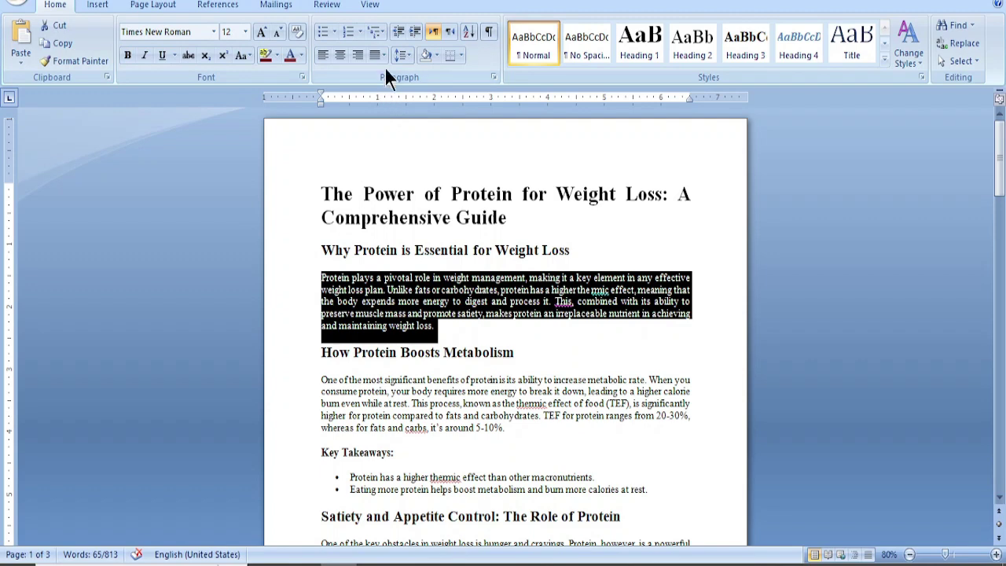
pyautogui.click(409, 54)
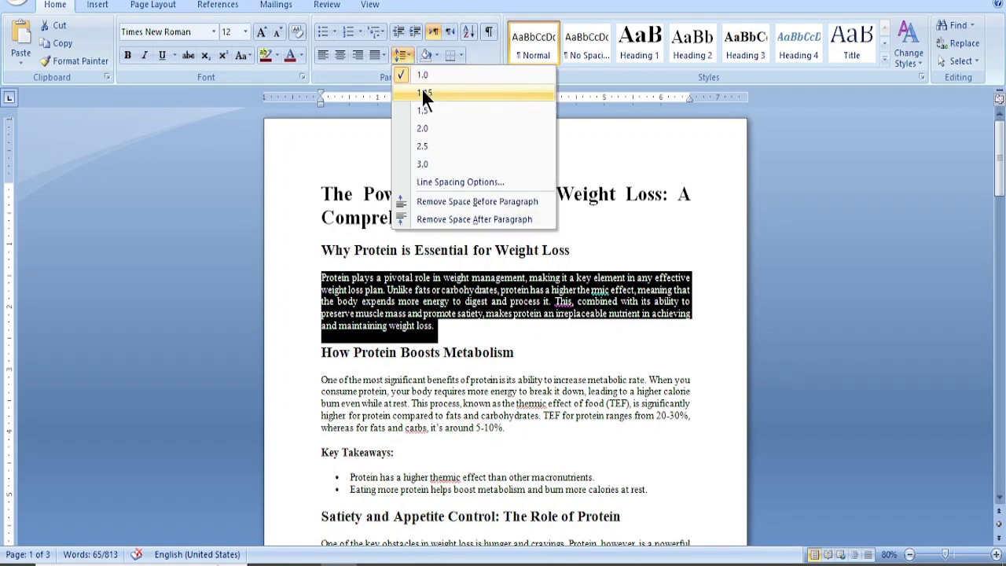
pyautogui.click(422, 92)
pyautogui.click(463, 363)
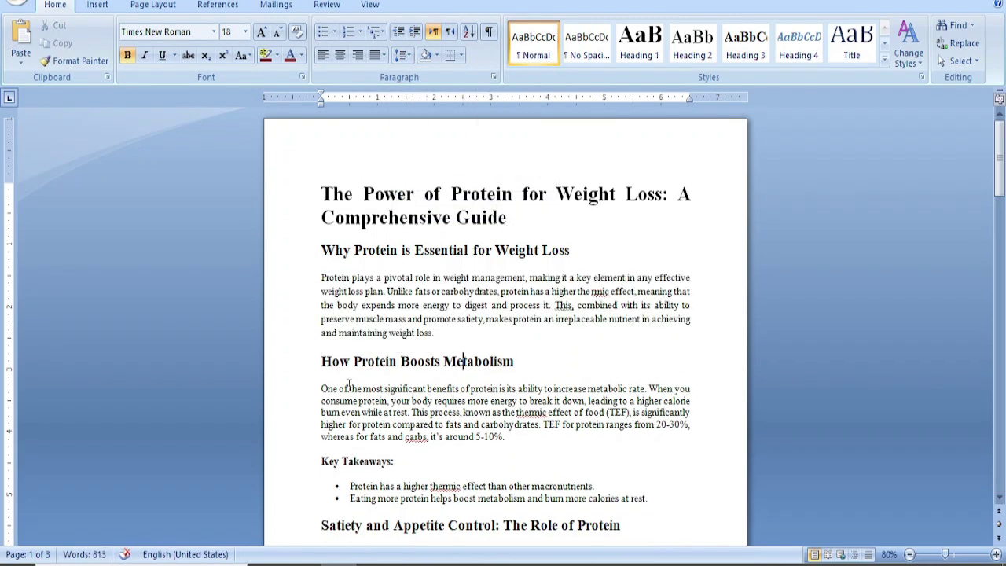
pyautogui.moveTo(321, 388); pyautogui.dragTo(506, 437)
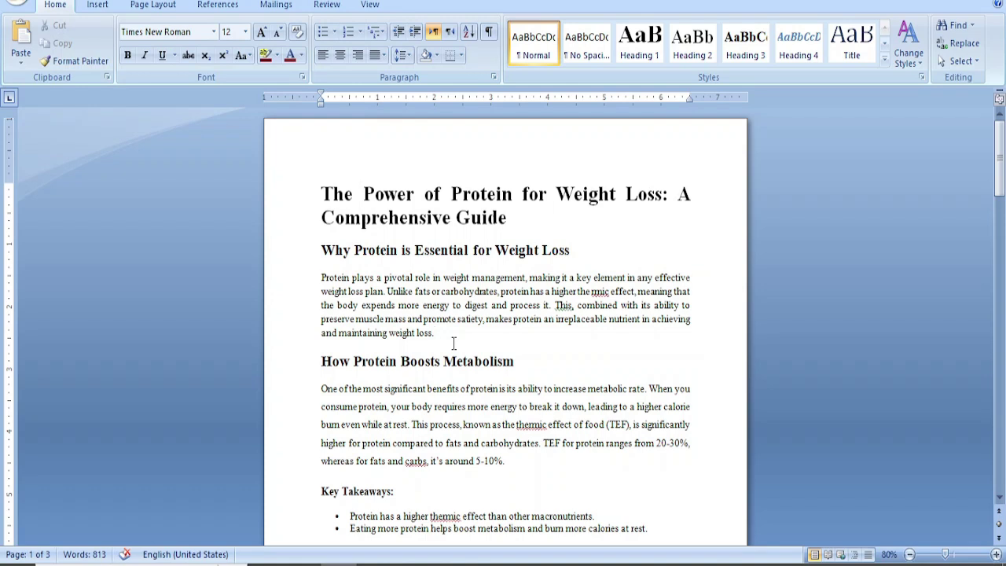
pyautogui.click(454, 343)
pyautogui.press('Return')
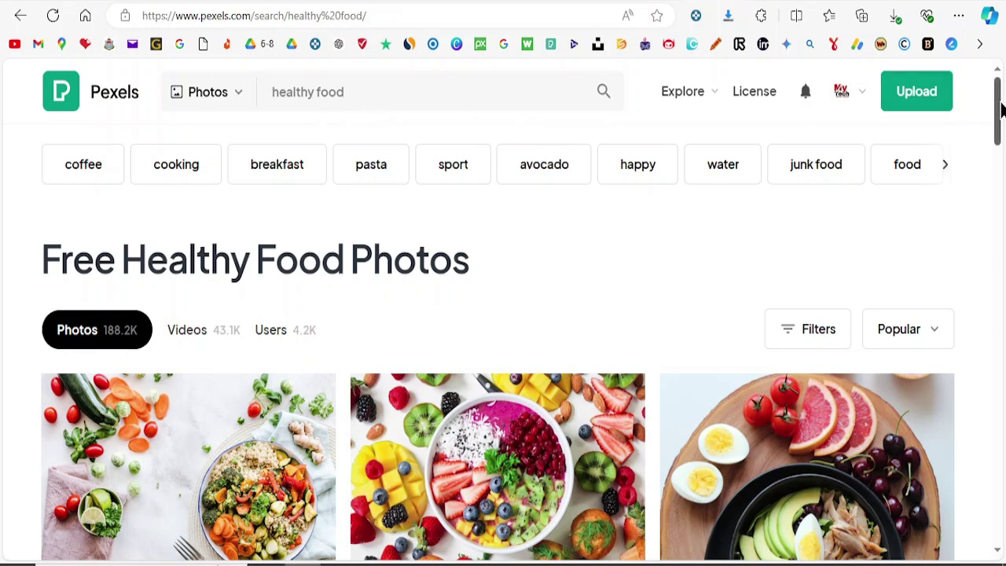
# Step: Download the vegetable and grain bowl photo from Pexels and preview it briefly
pyautogui.moveTo(1000, 110)
pyautogui.mouseDown()
pyautogui.moveTo(1001, 223)
pyautogui.moveTo(1000, 137)
pyautogui.mouseUp()
pyautogui.moveTo(240, 255)
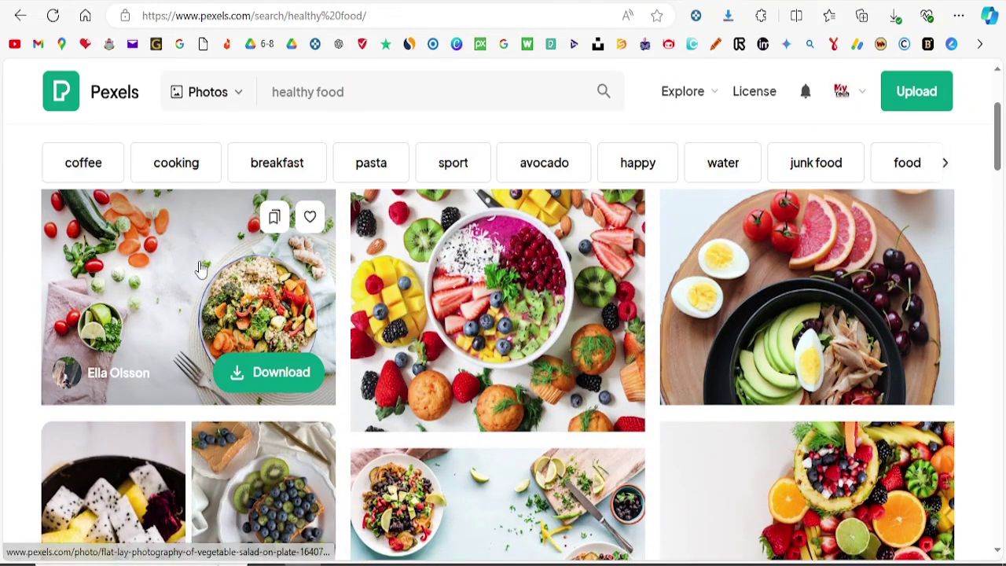
pyautogui.click(269, 385)
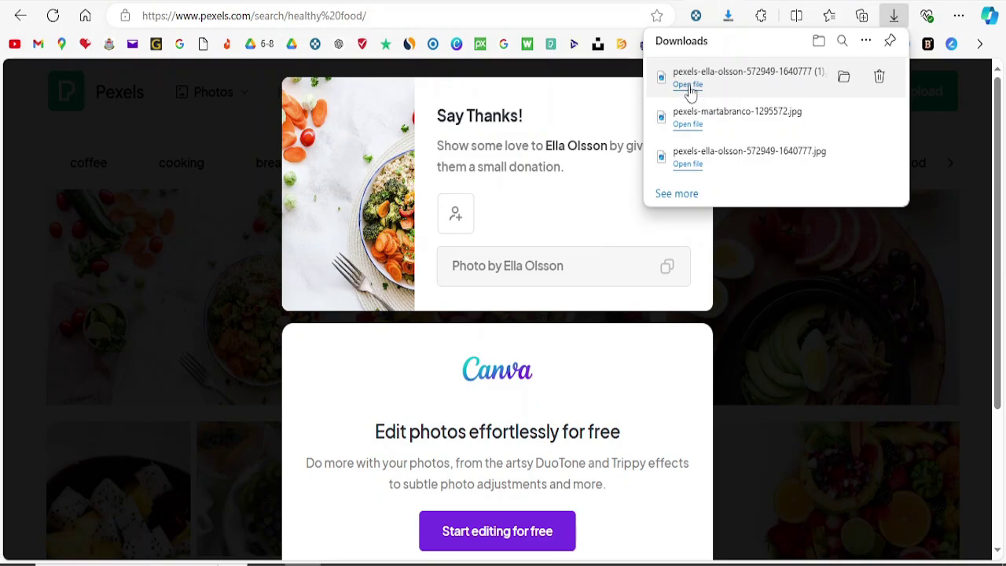
pyautogui.click(689, 86)
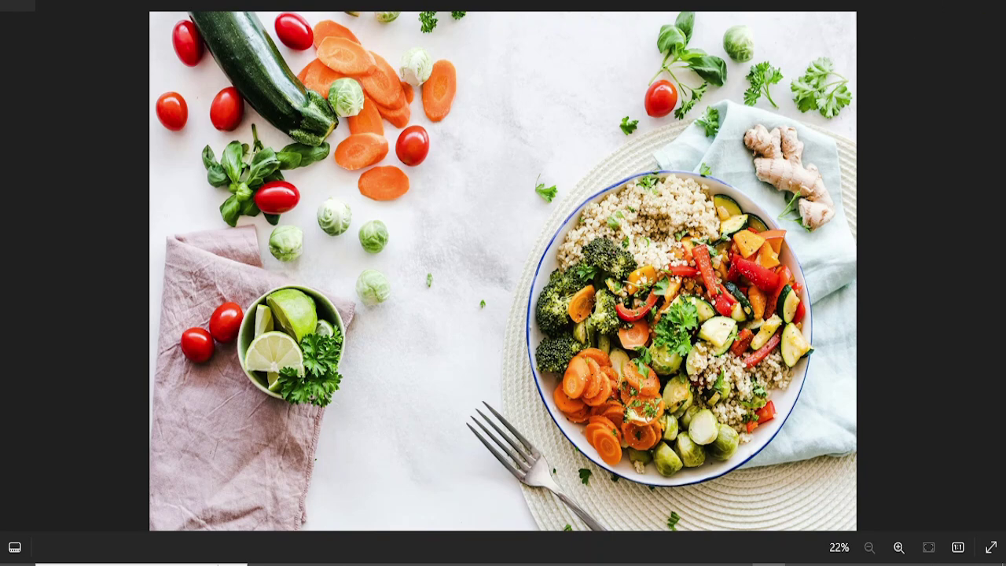
pyautogui.hotkey('alt', 'F4')
# Step: Insert the downloaded vegetable bowl photo on the empty line in Word and right-align it
pyautogui.click(339, 565)
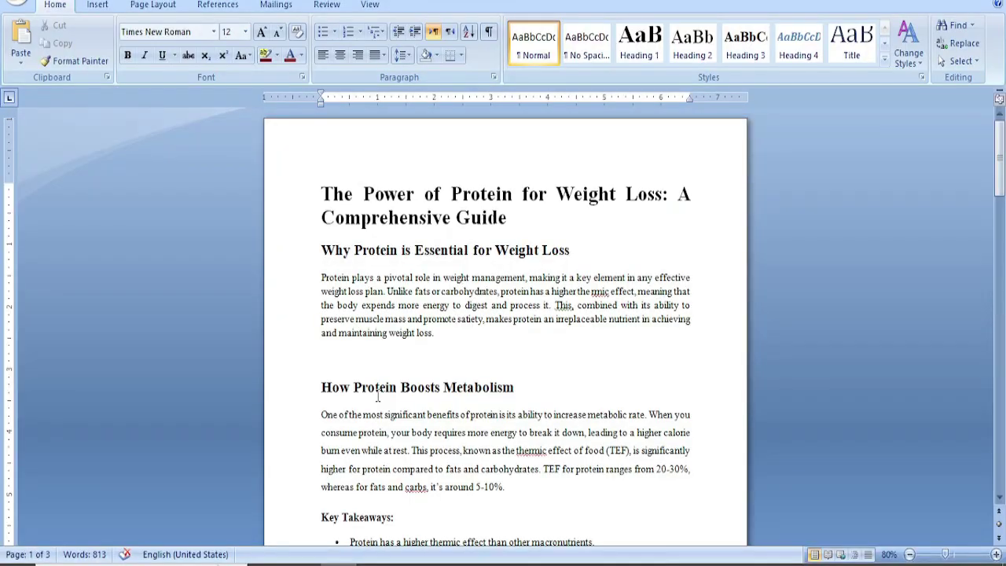
pyautogui.click(348, 358)
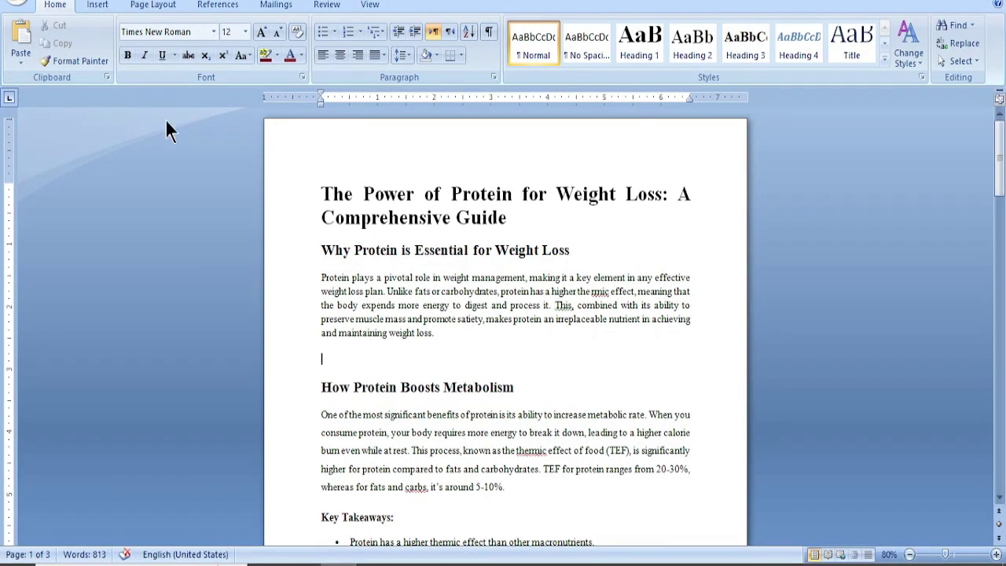
pyautogui.click(104, 8)
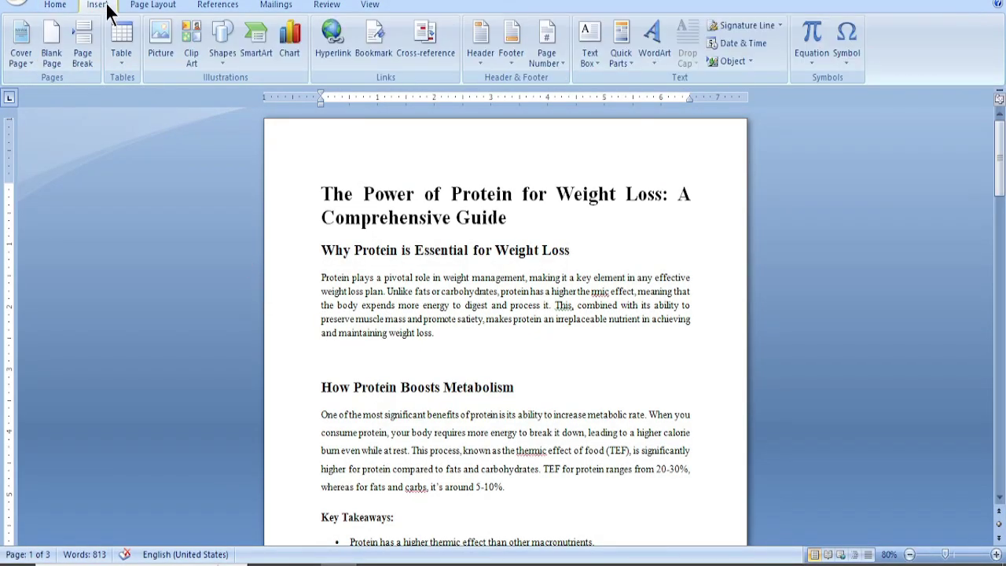
pyautogui.click(164, 47)
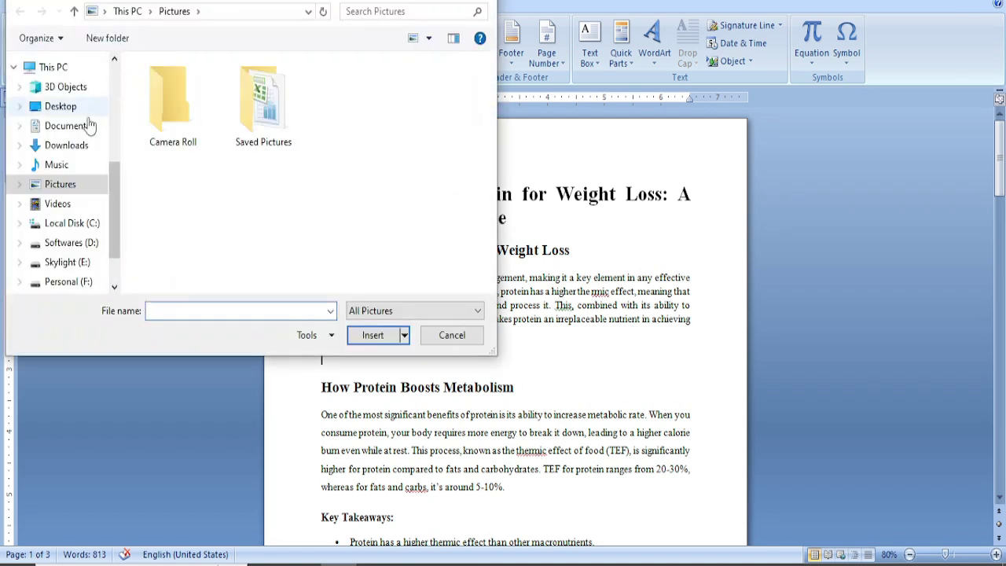
pyautogui.click(77, 147)
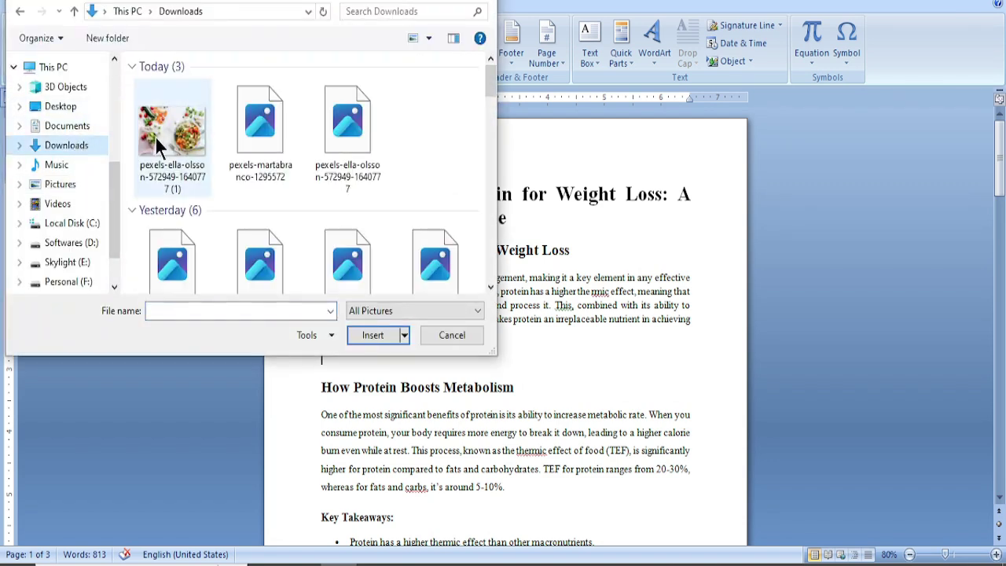
pyautogui.doubleClick(185, 135)
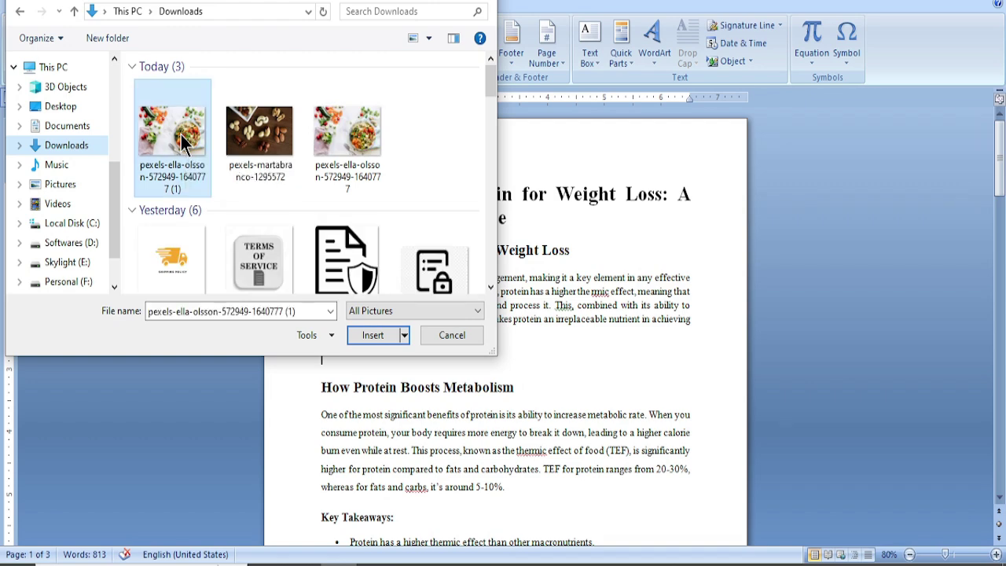
pyautogui.hotkey('ctrl', 'r')
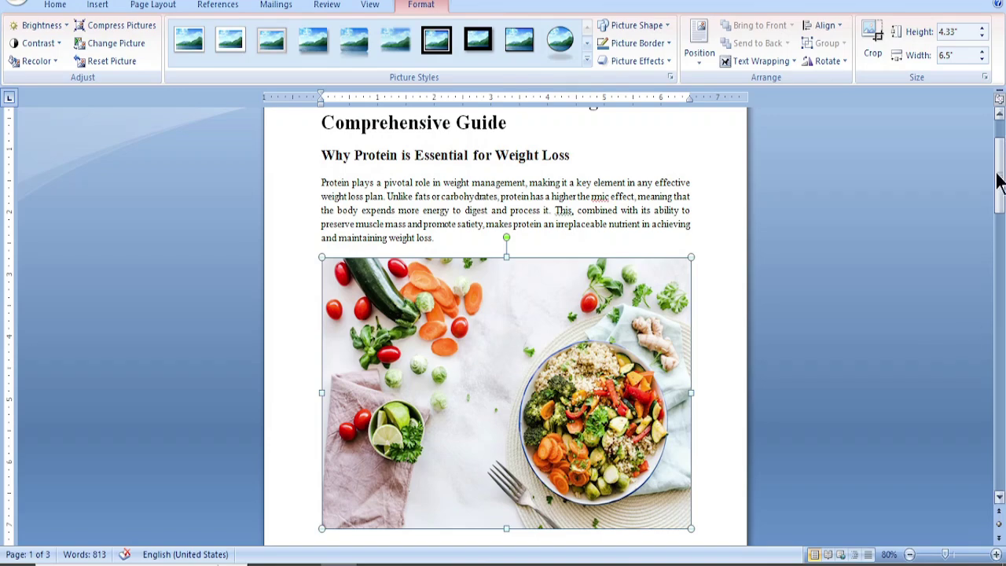
# Step: Add the mixed-nuts photo from Downloads on a new line after 'simultaneously.'
pyautogui.moveTo(1002, 183); pyautogui.dragTo(994, 332)
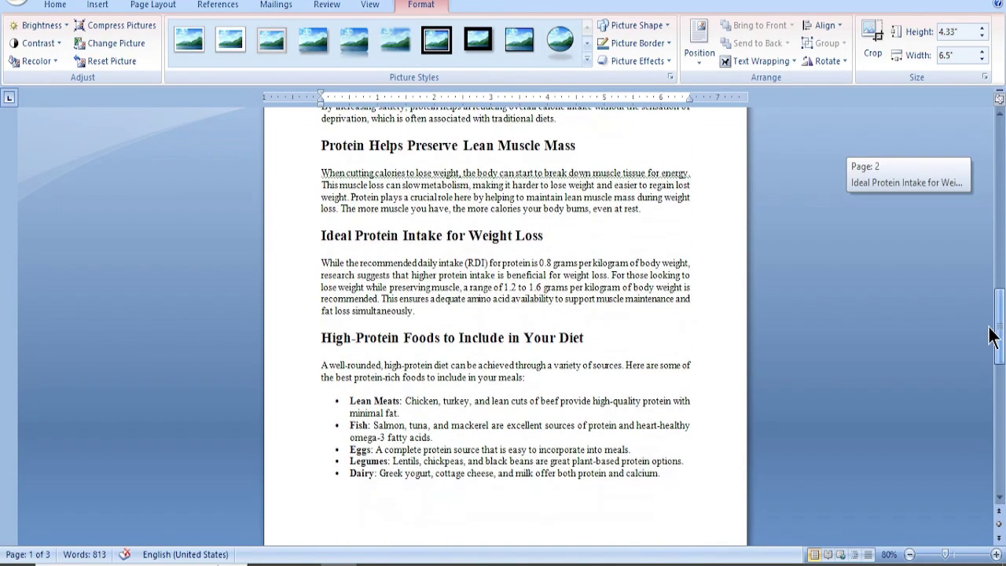
pyautogui.click(456, 311)
pyautogui.press('Return')
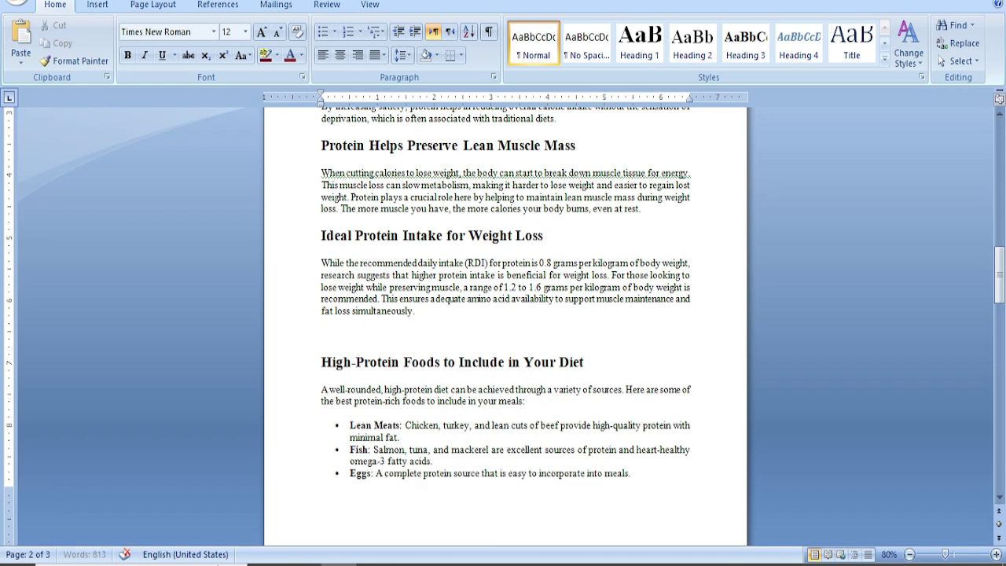
pyautogui.click(97, 6)
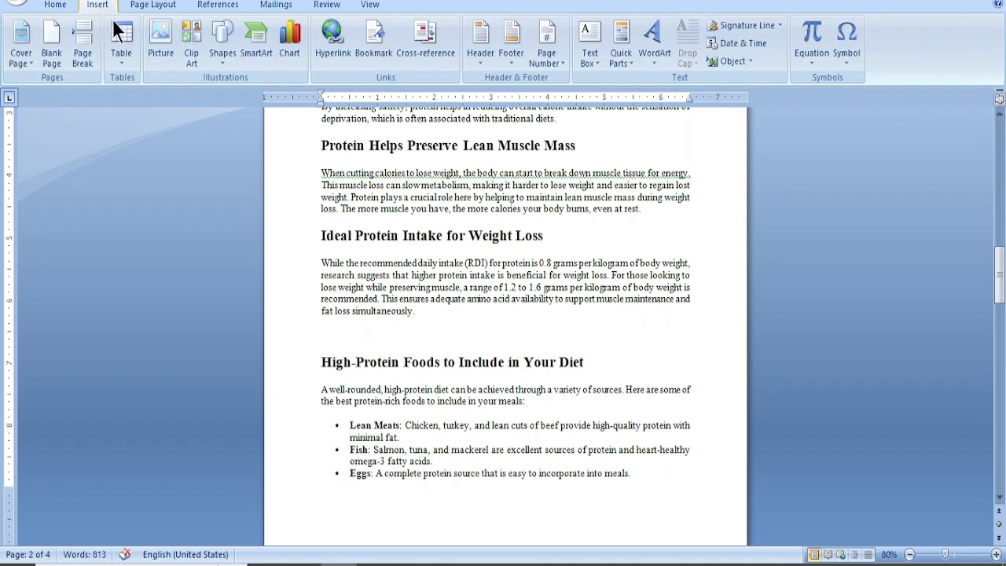
pyautogui.click(154, 37)
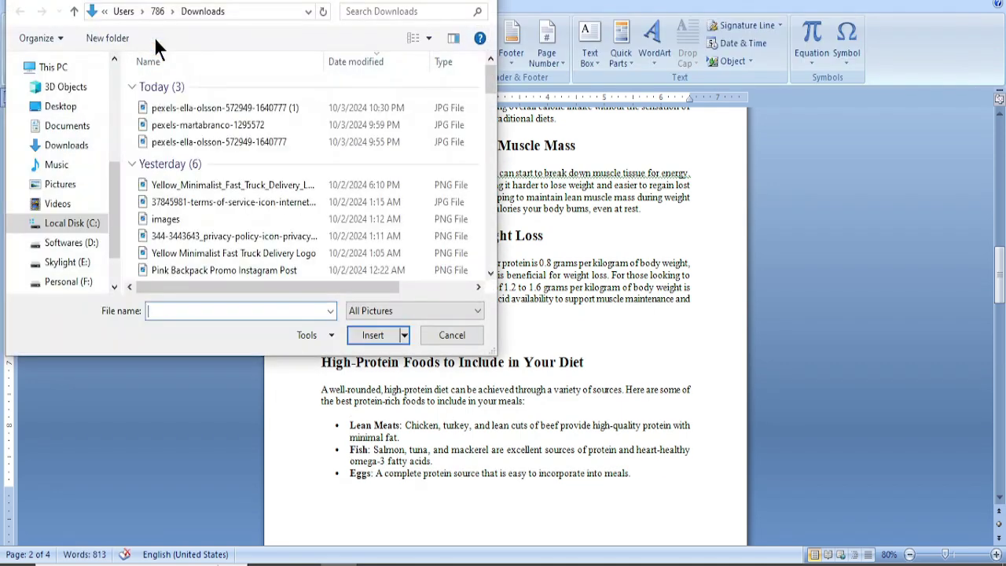
pyautogui.click(75, 145)
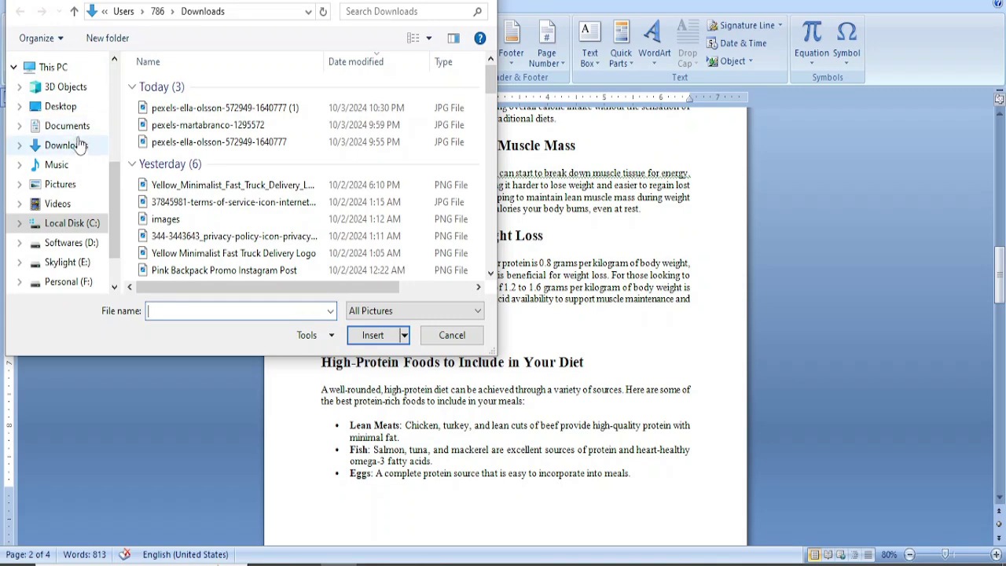
pyautogui.doubleClick(278, 122)
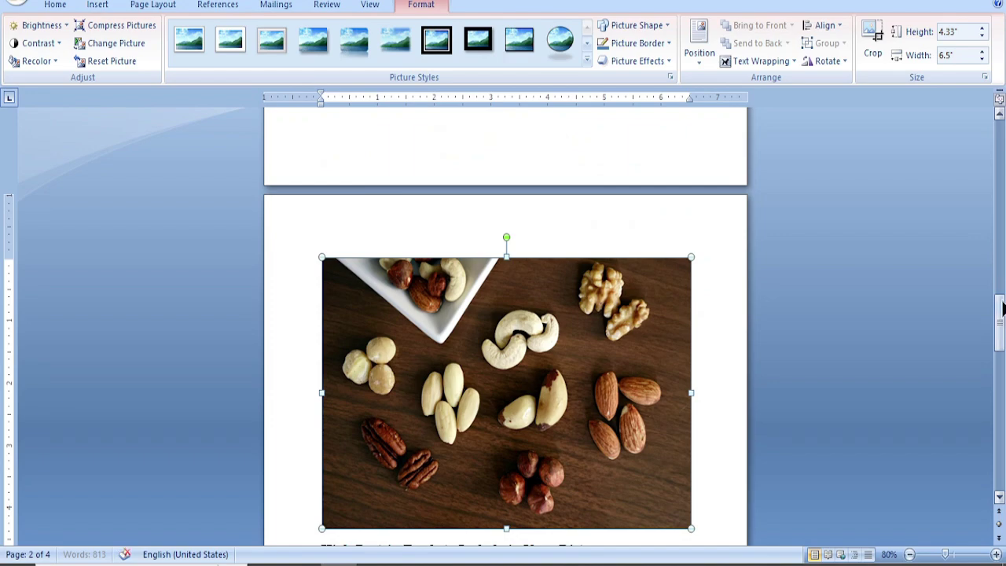
pyautogui.moveTo(1001, 313); pyautogui.dragTo(1002, 151)
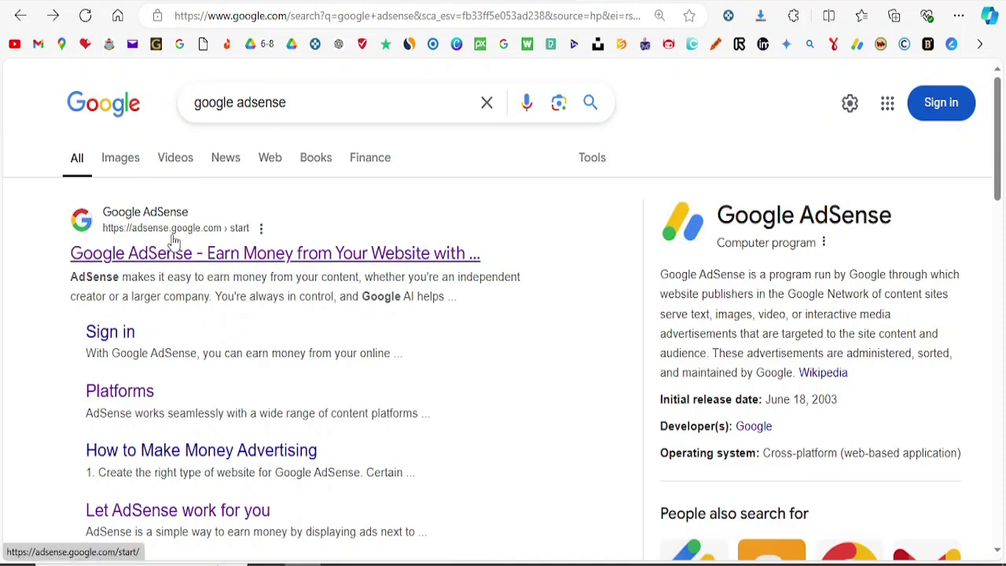
# Step: Open the Google AdSense result to reach its supported-platforms page
pyautogui.click(246, 250)
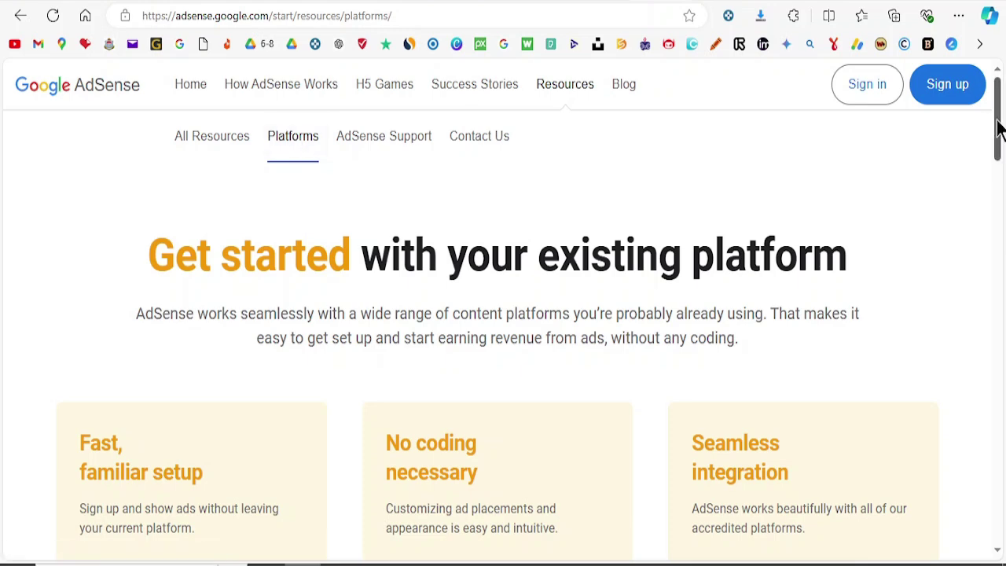
pyautogui.moveTo(997, 128); pyautogui.dragTo(998, 236)
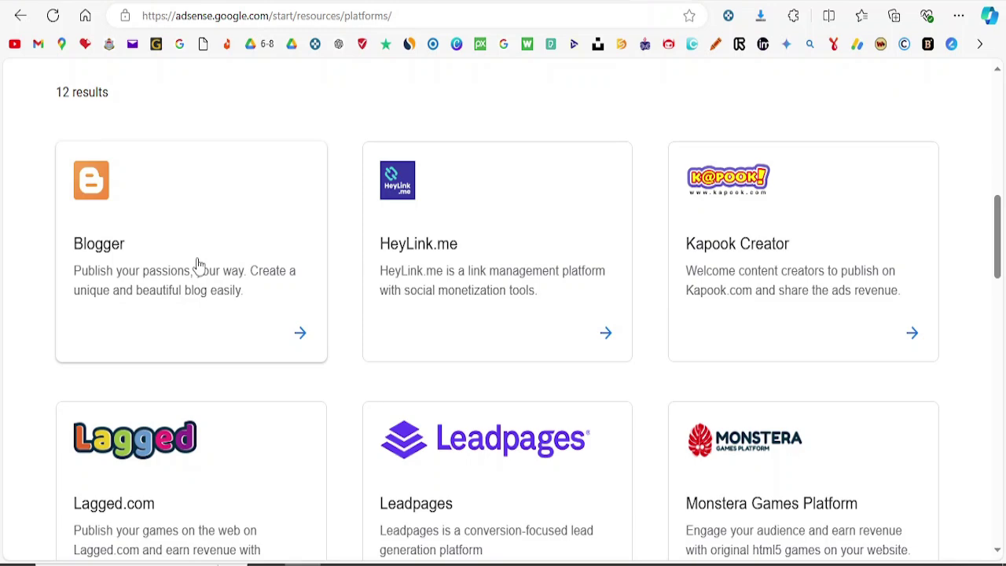
# Step: Open the Blogger card from AdSense's platform results
pyautogui.click(199, 263)
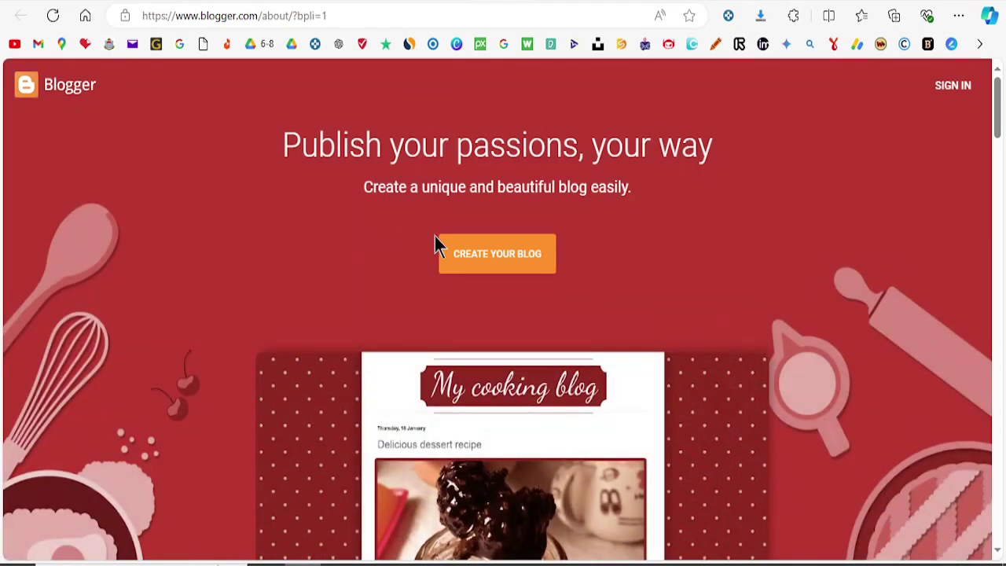
# Step: Start creating a blog and sign in with the first listed Google account
pyautogui.click(523, 262)
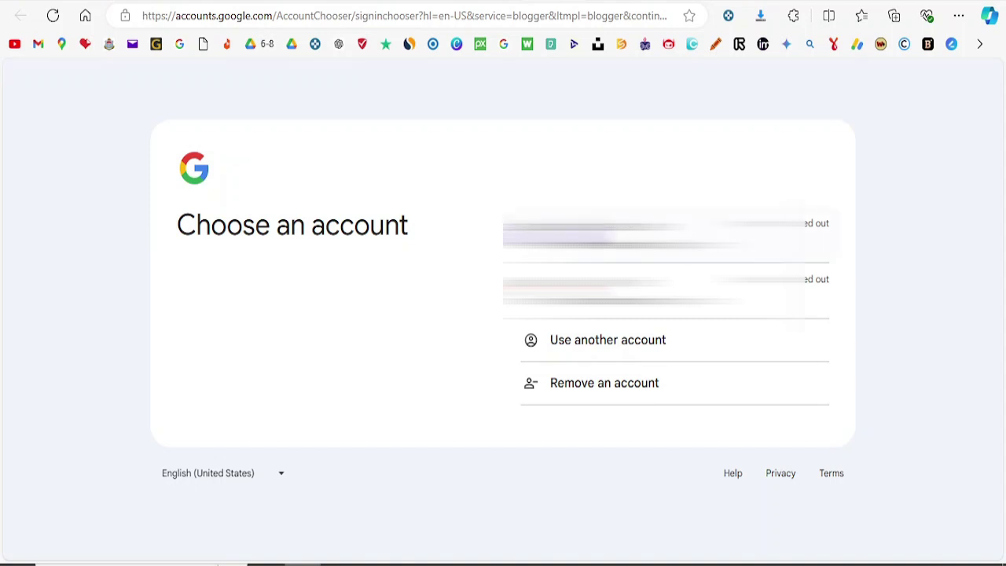
pyautogui.click(627, 236)
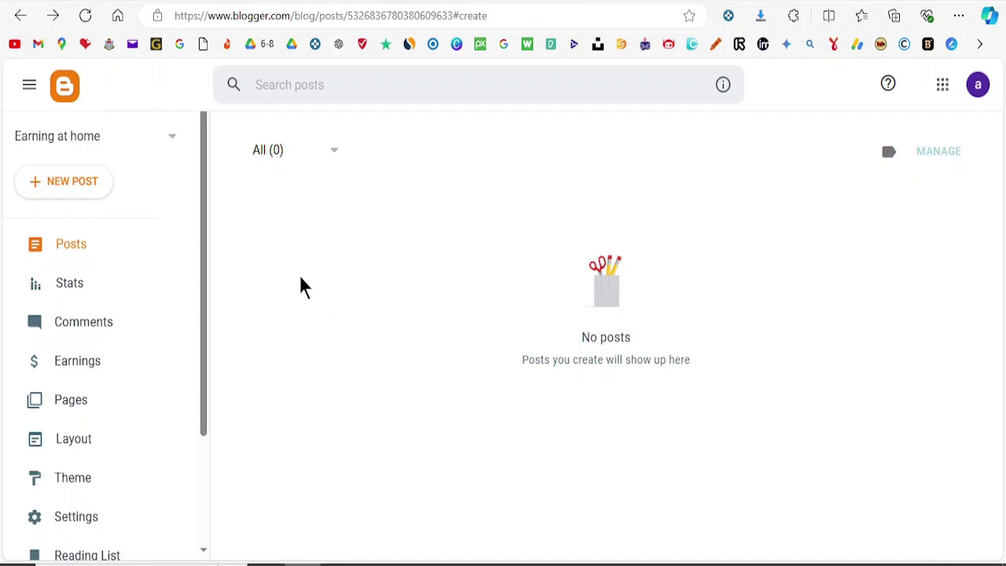
# Step: Add a new blog 'Health Tips and Tricks', using the address ending '4family' so it's available
pyautogui.click(173, 145)
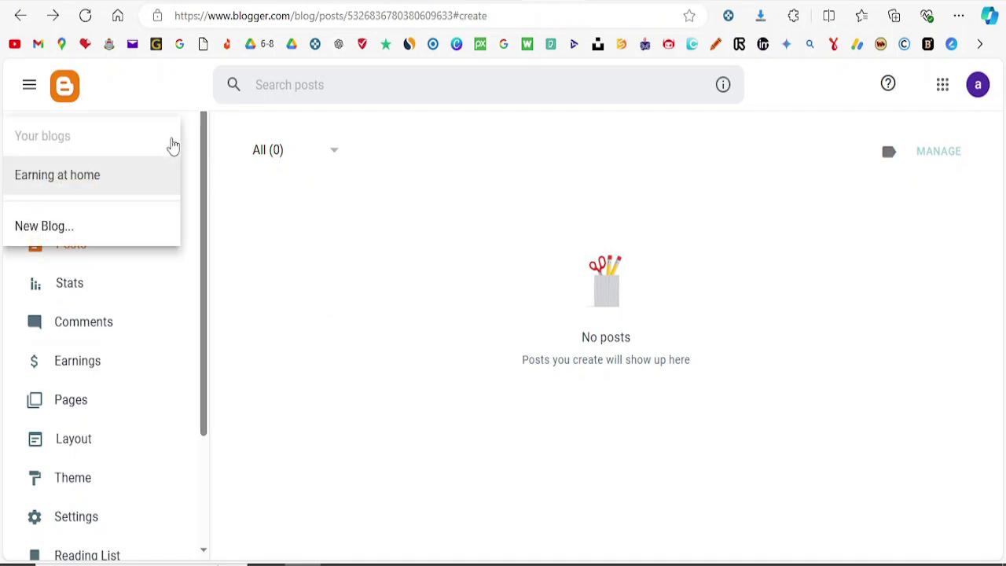
pyautogui.click(66, 229)
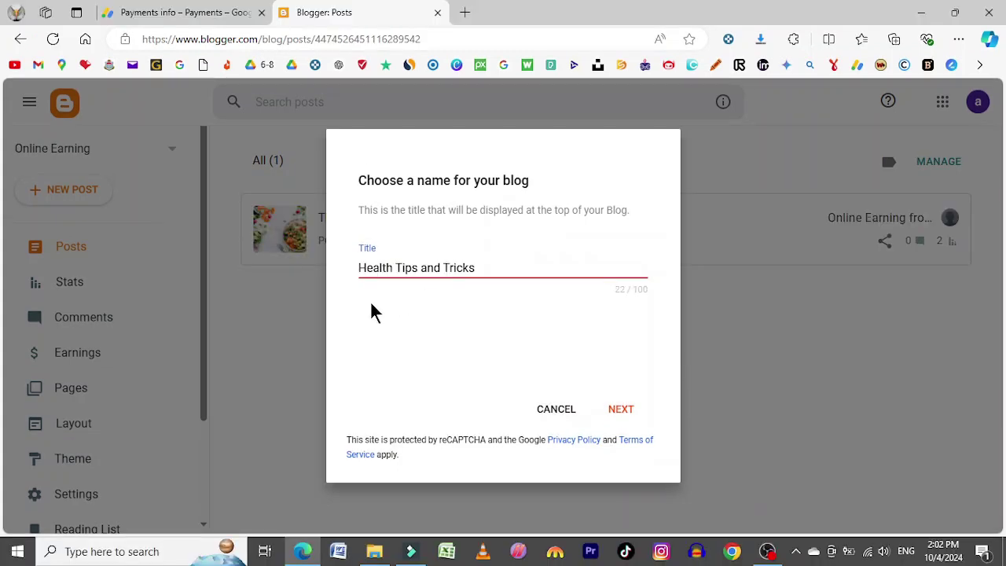
pyautogui.click(624, 410)
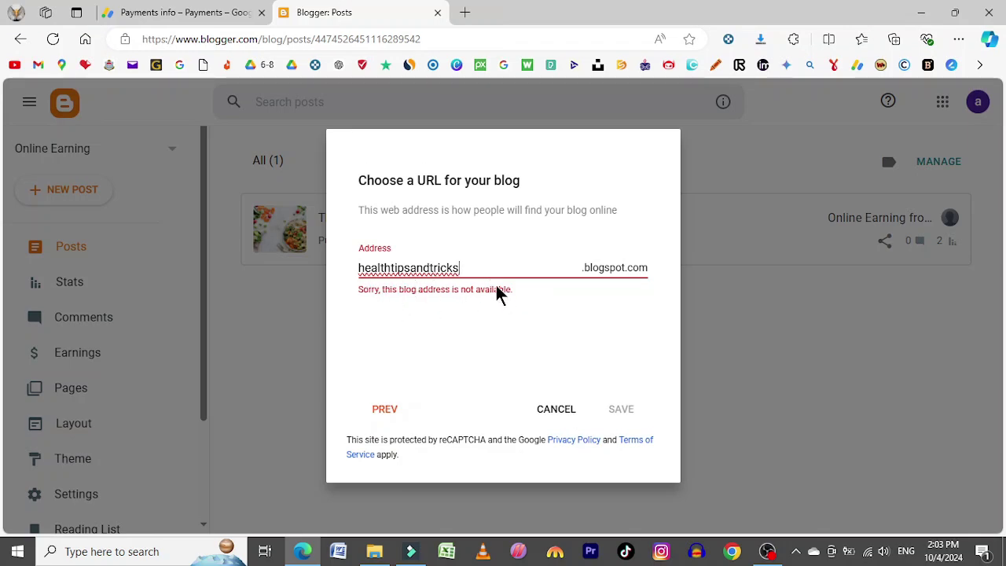
pyautogui.write('4family')
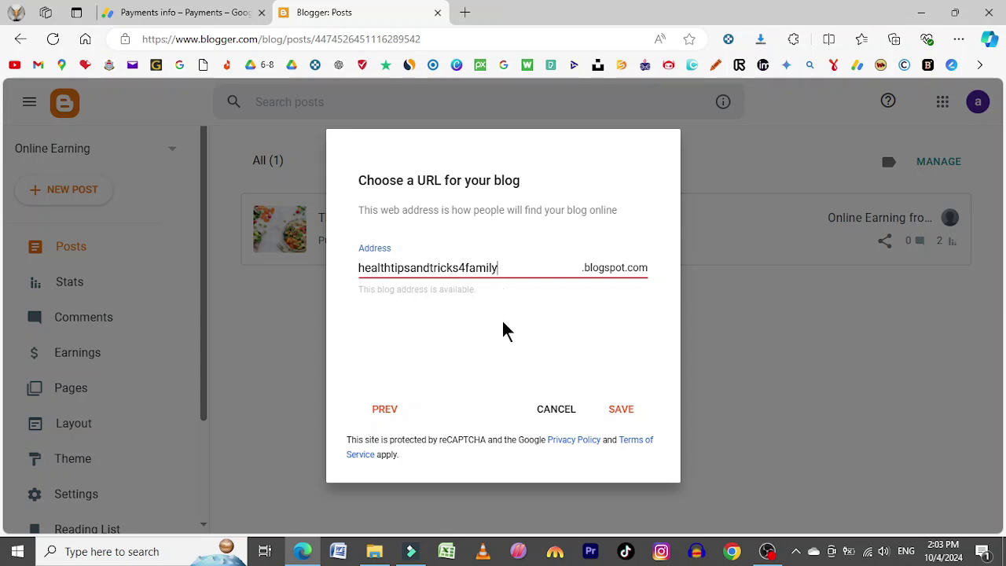
pyautogui.click(620, 411)
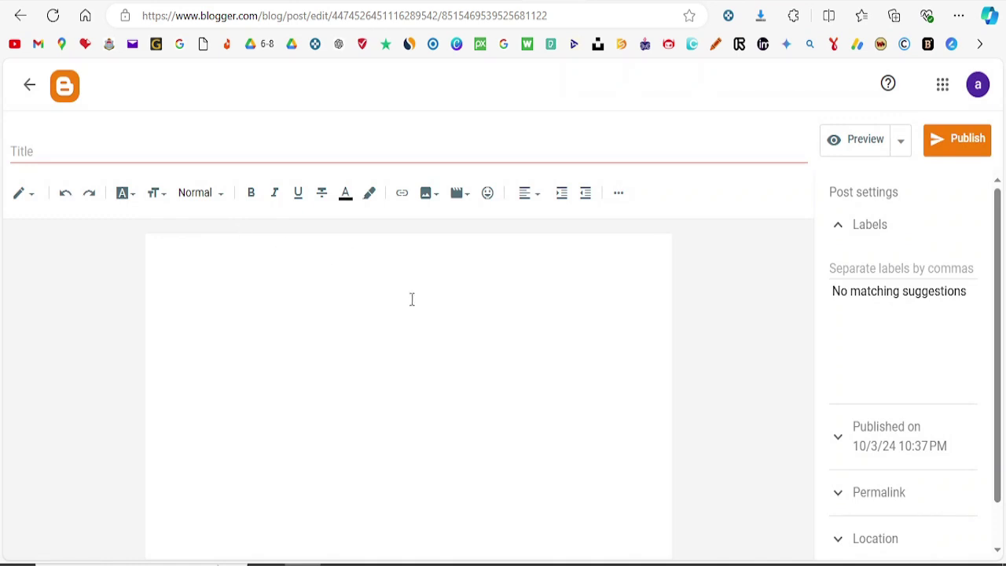
# Step: Put the cursor in the empty post body, then switch to the protein article in Word
pyautogui.click(326, 292)
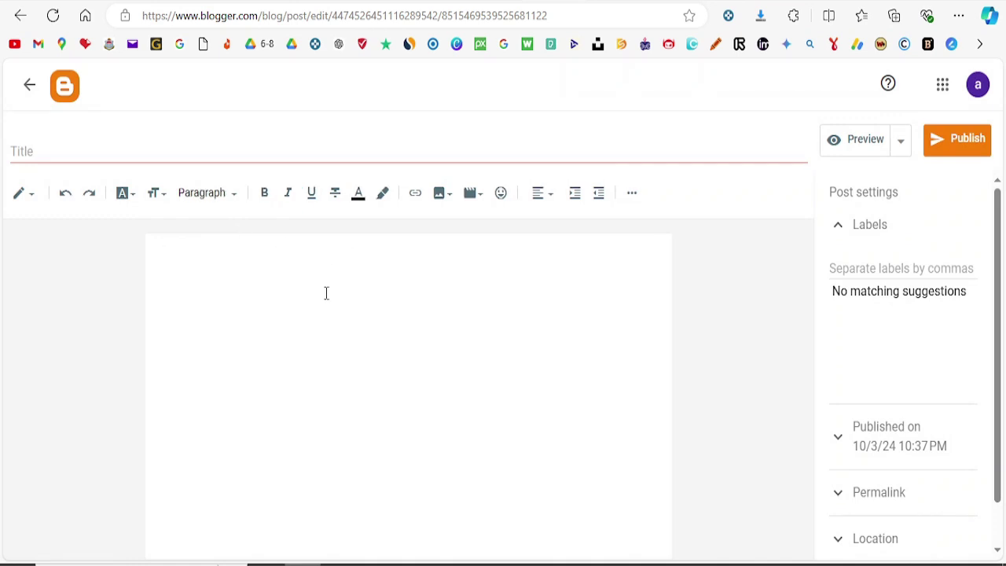
pyautogui.click(339, 563)
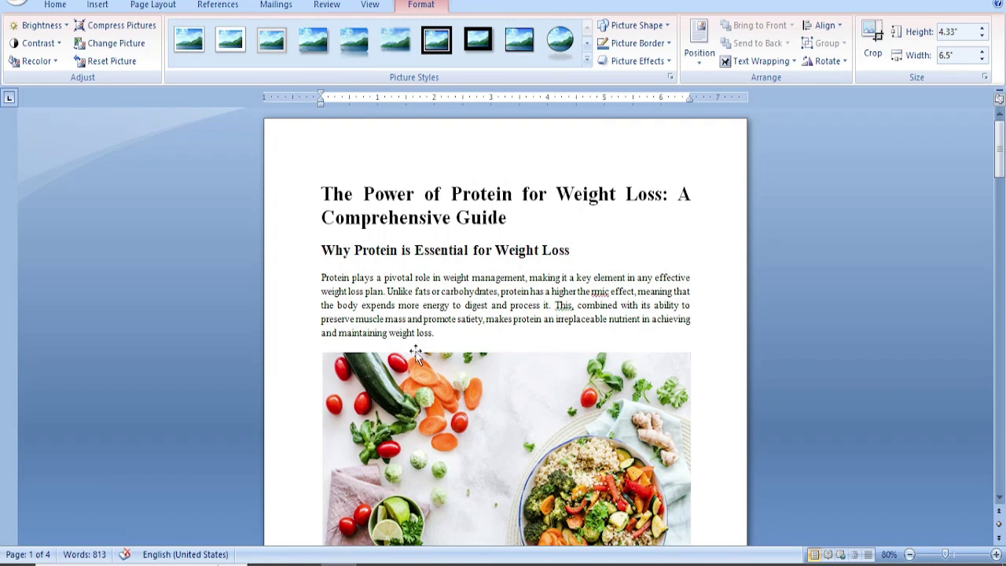
# Step: Select and copy the whole protein article, then return to Blogger's post editor
pyautogui.click(419, 319)
pyautogui.hotkey('ctrl', 'a')
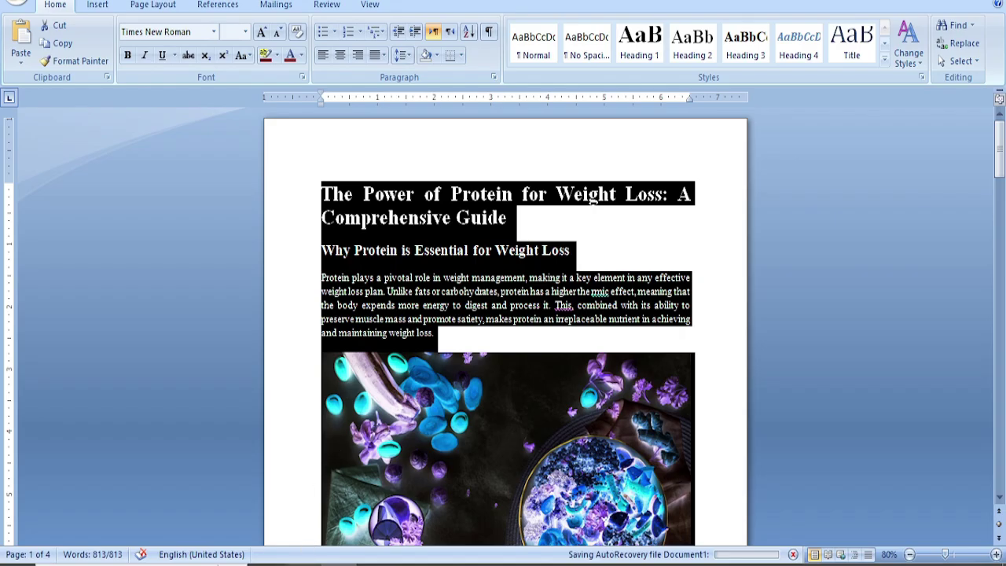
pyautogui.click(303, 564)
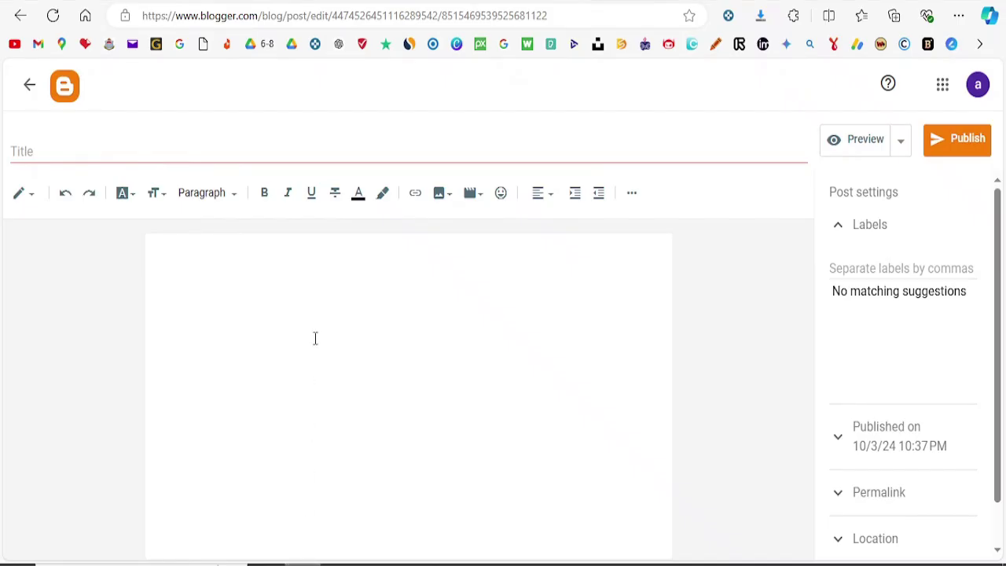
# Step: Paste the Word article into the post and delete the broken first image placeholder
pyautogui.hotkey('ctrl', 'v')
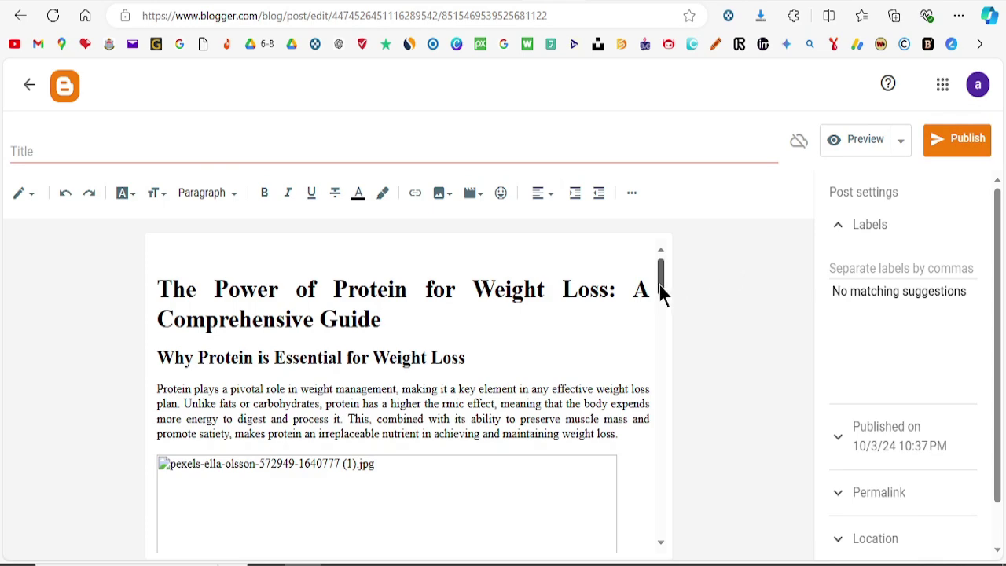
pyautogui.moveTo(660, 291); pyautogui.dragTo(684, 277)
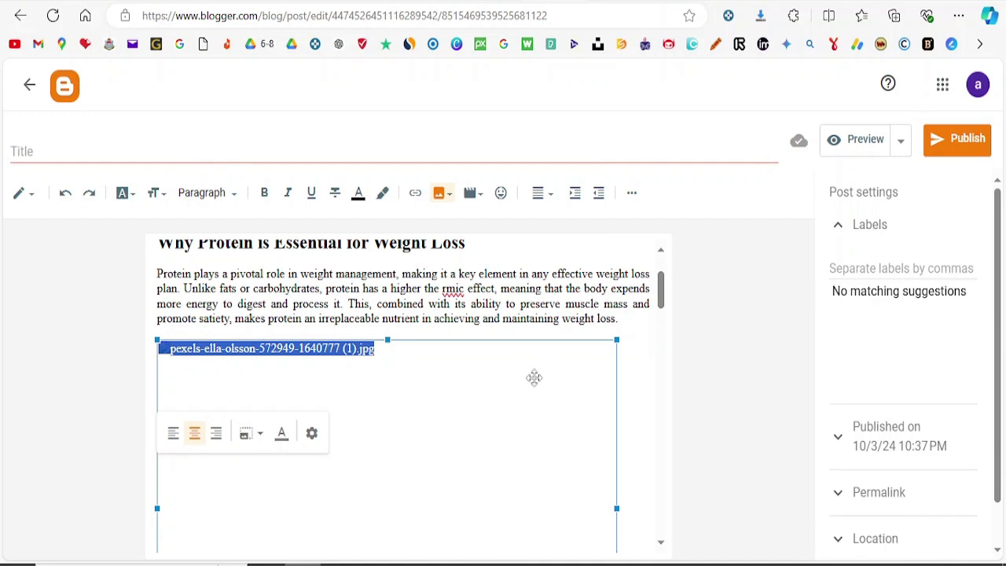
pyautogui.press('Delete')
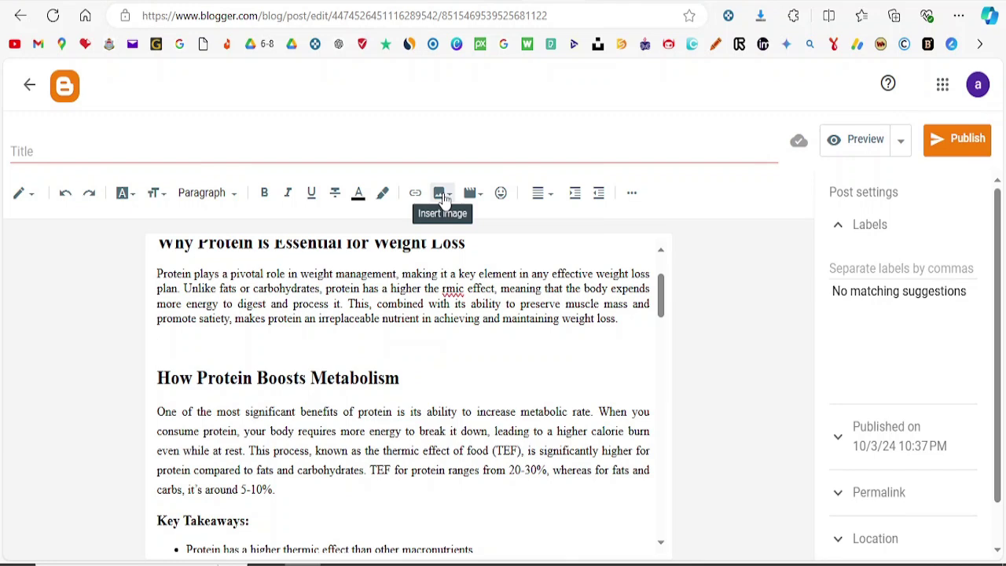
# Step: Upload the Pexels vegetable bowl photo under the weight-loss paragraph, then delete the next broken placeholder
pyautogui.click(442, 195)
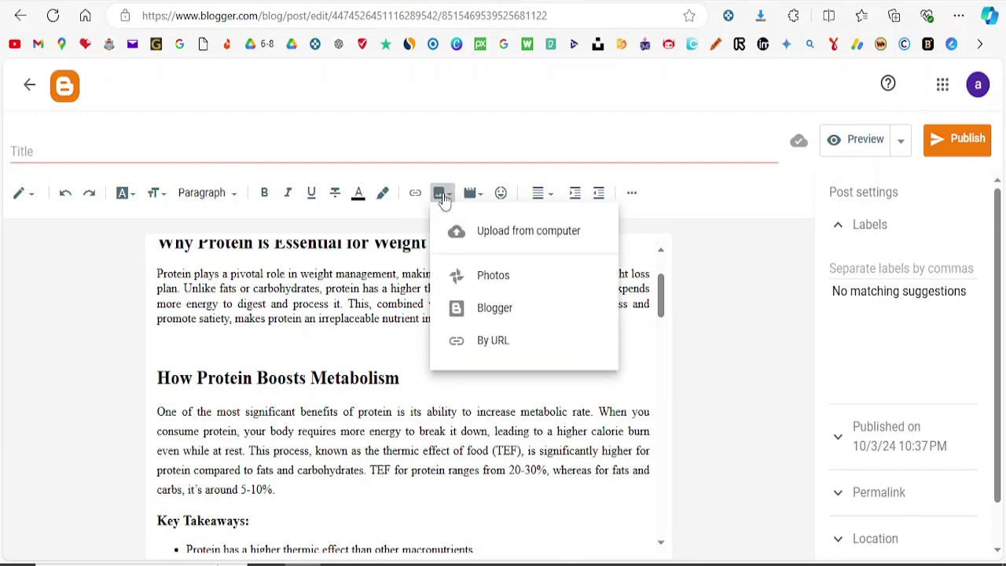
pyautogui.click(525, 235)
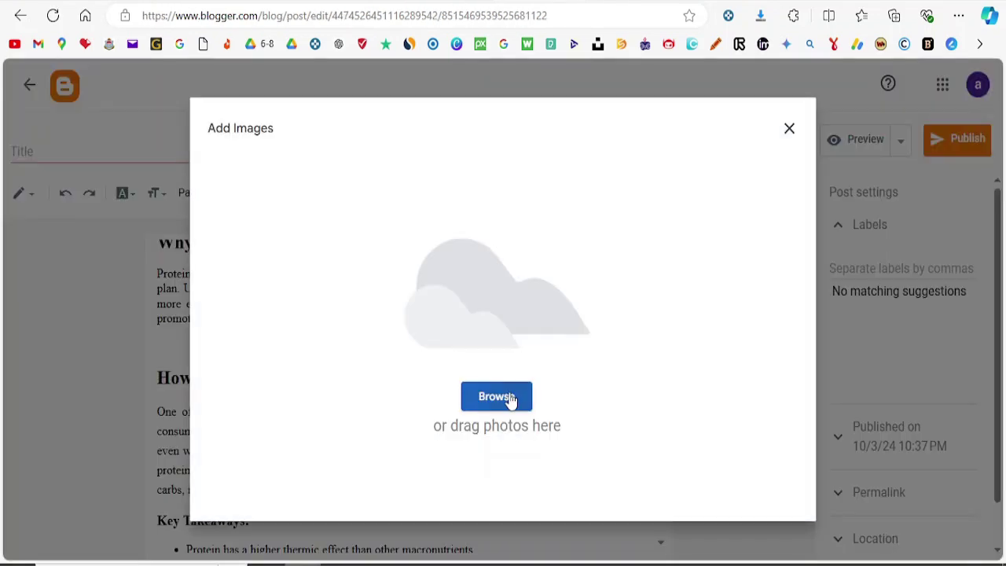
pyautogui.click(509, 399)
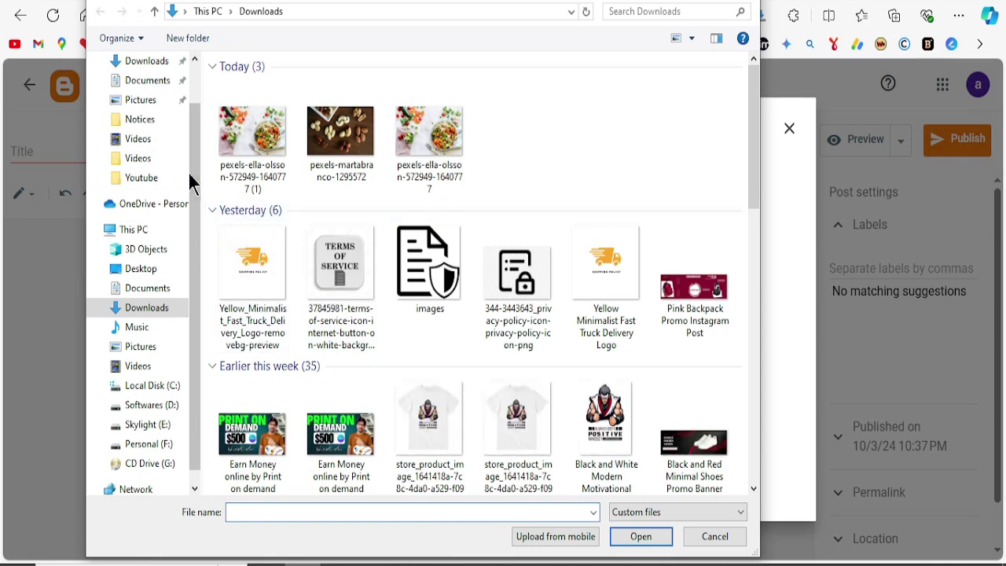
pyautogui.doubleClick(260, 138)
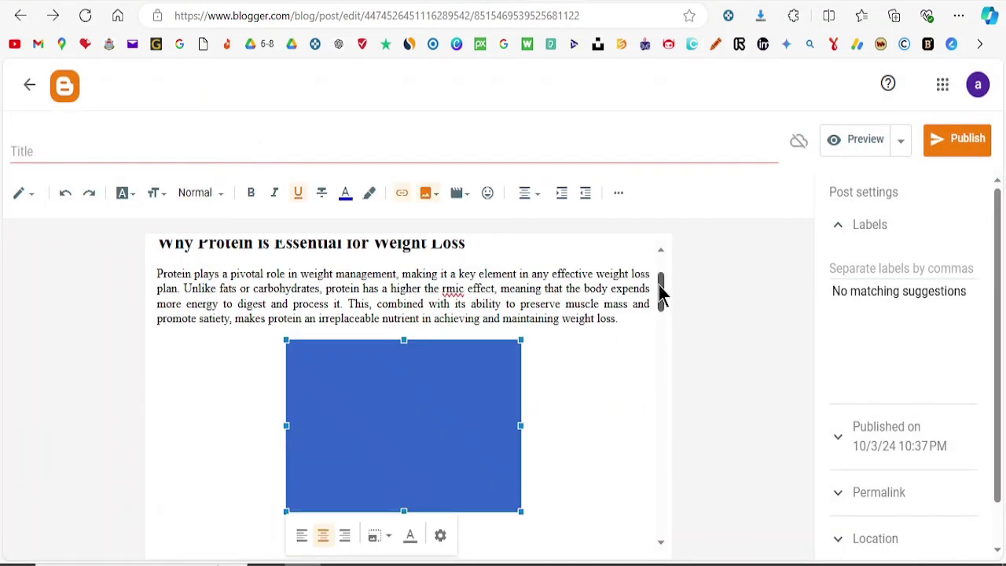
pyautogui.moveTo(660, 291); pyautogui.dragTo(664, 385)
pyautogui.press('Delete')
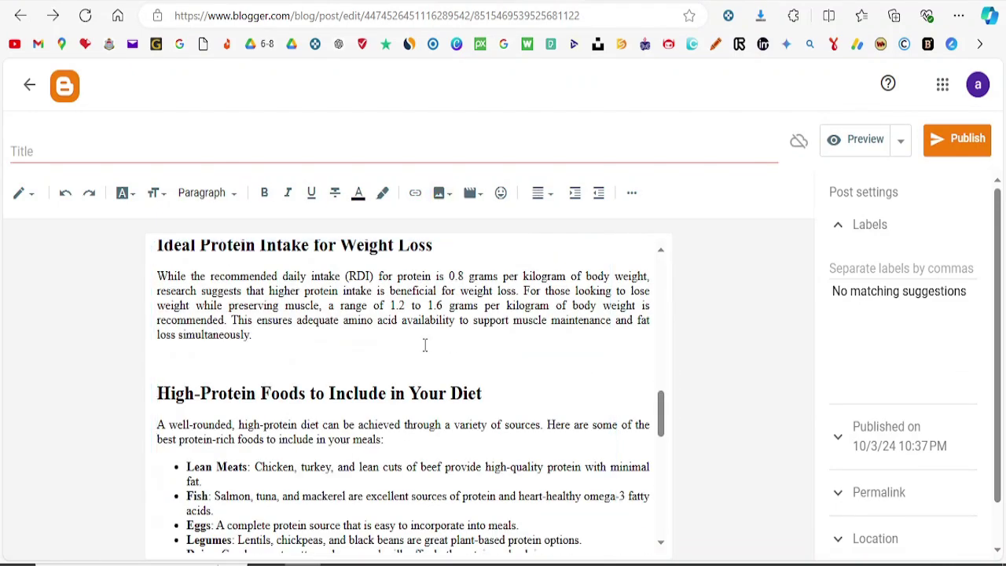
# Step: Upload the mixed-nuts Pexels photo from Downloads above the High-Protein Foods heading
pyautogui.click(440, 202)
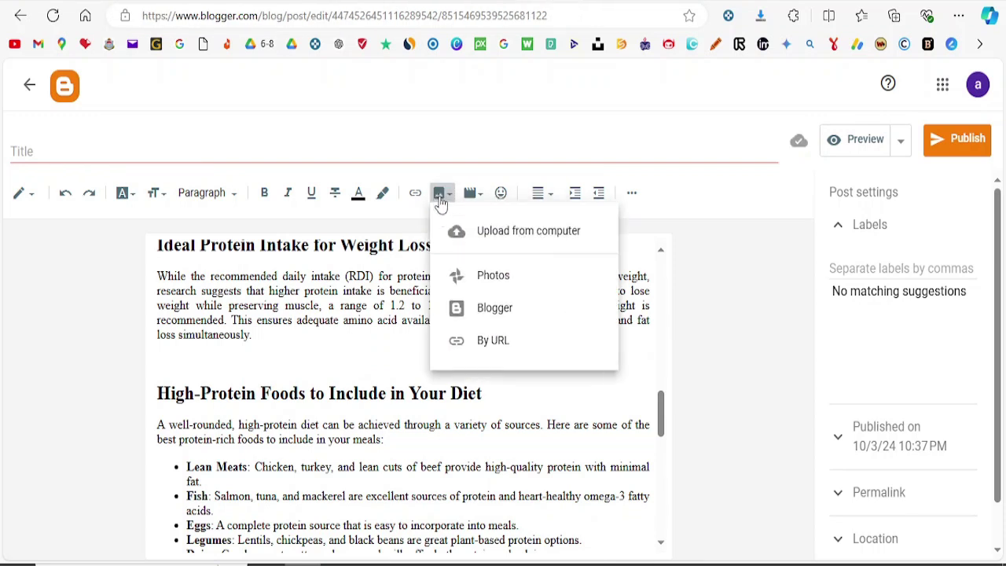
pyautogui.click(518, 233)
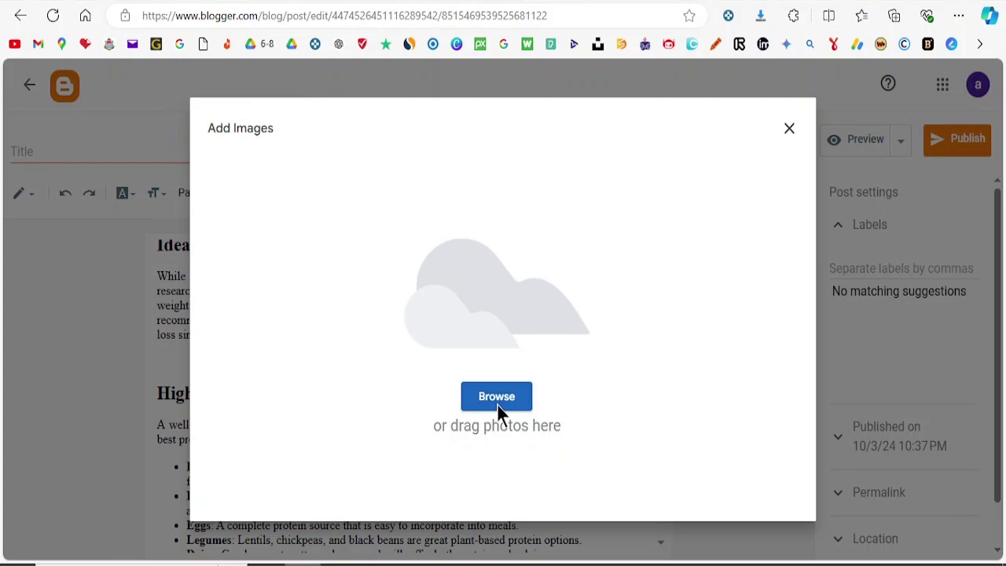
pyautogui.click(496, 403)
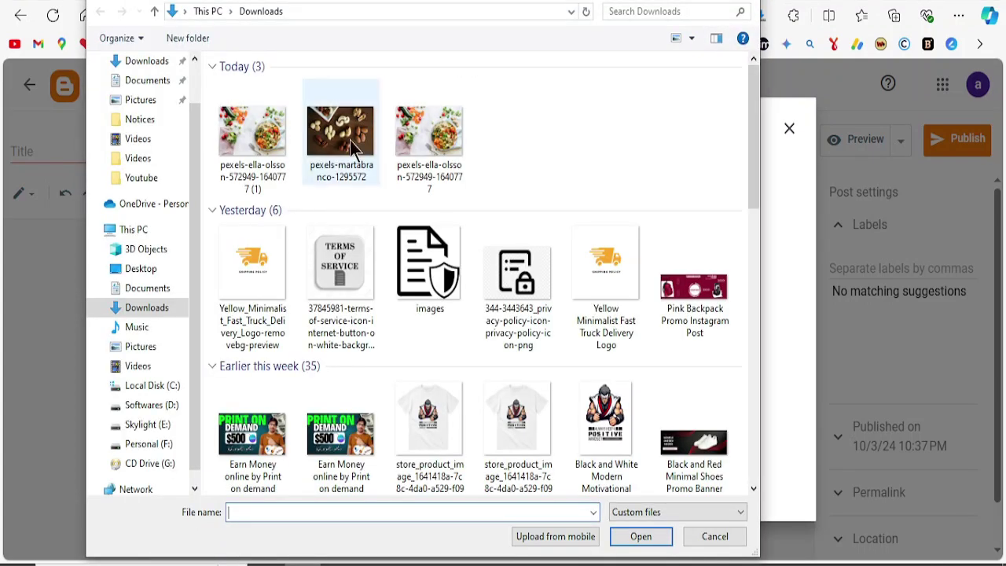
pyautogui.doubleClick(350, 141)
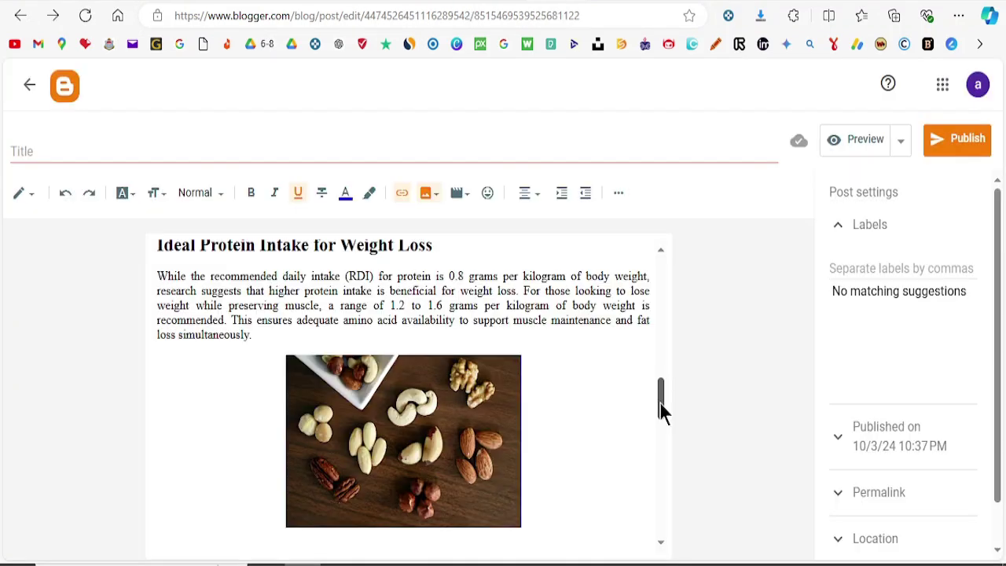
pyautogui.moveTo(660, 411); pyautogui.dragTo(674, 270)
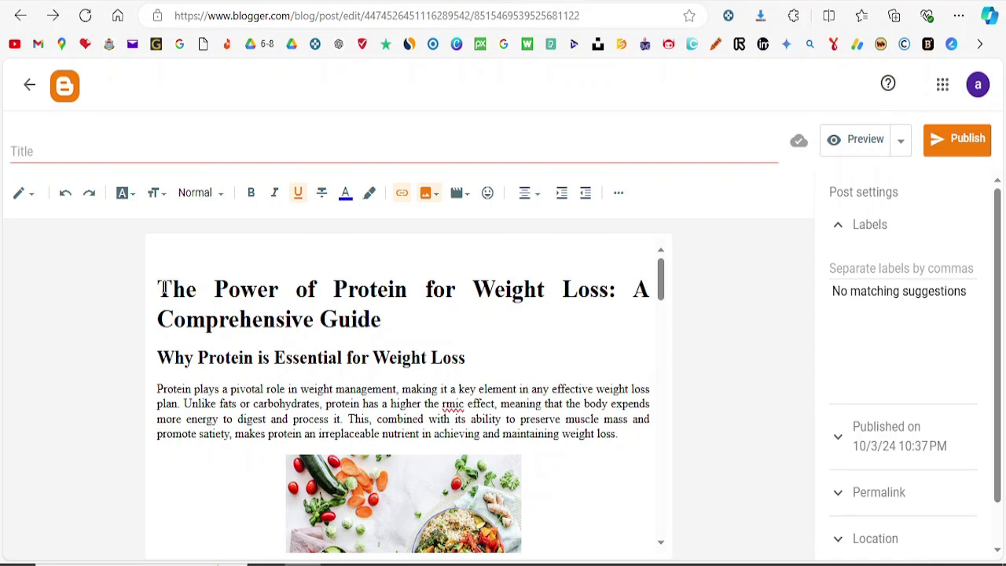
# Step: Copy the article heading into the post title as 'The Power of Protein for Weight Loss: A Comprehensive Guide'
pyautogui.moveTo(160, 289); pyautogui.dragTo(382, 326)
pyautogui.hotkey('ctrl', 'c')
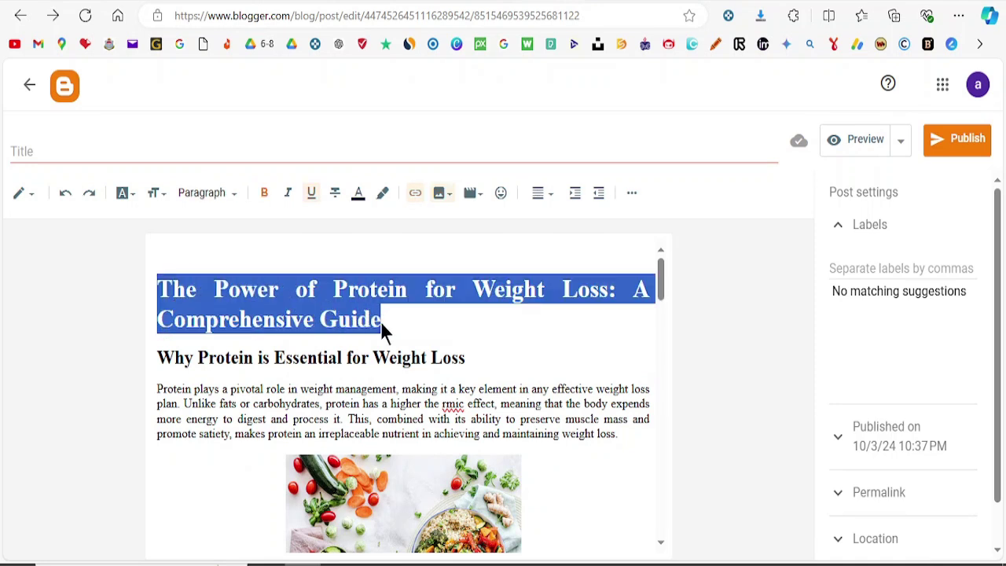
pyautogui.click(37, 142)
pyautogui.hotkey('ctrl', 'v')
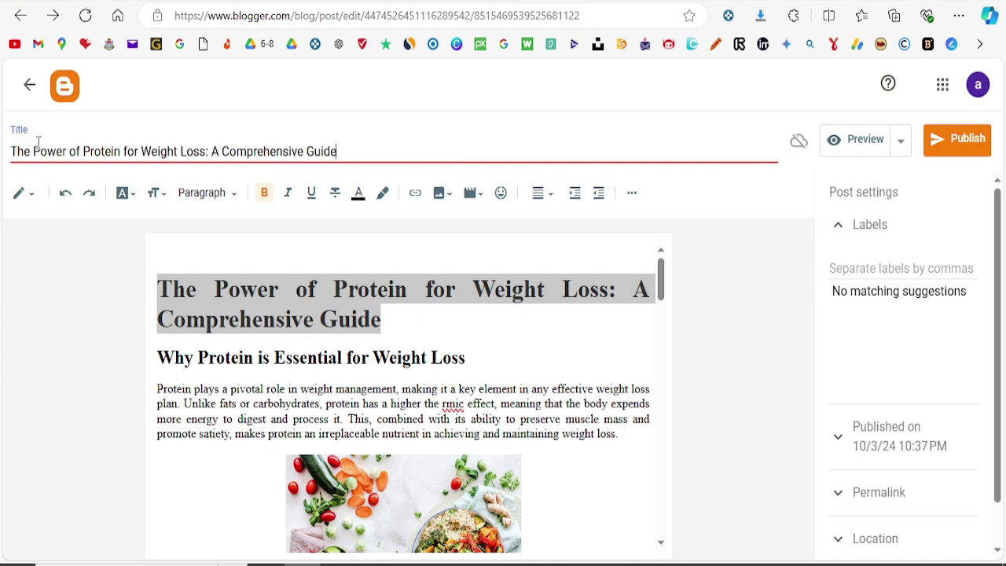
pyautogui.click(902, 268)
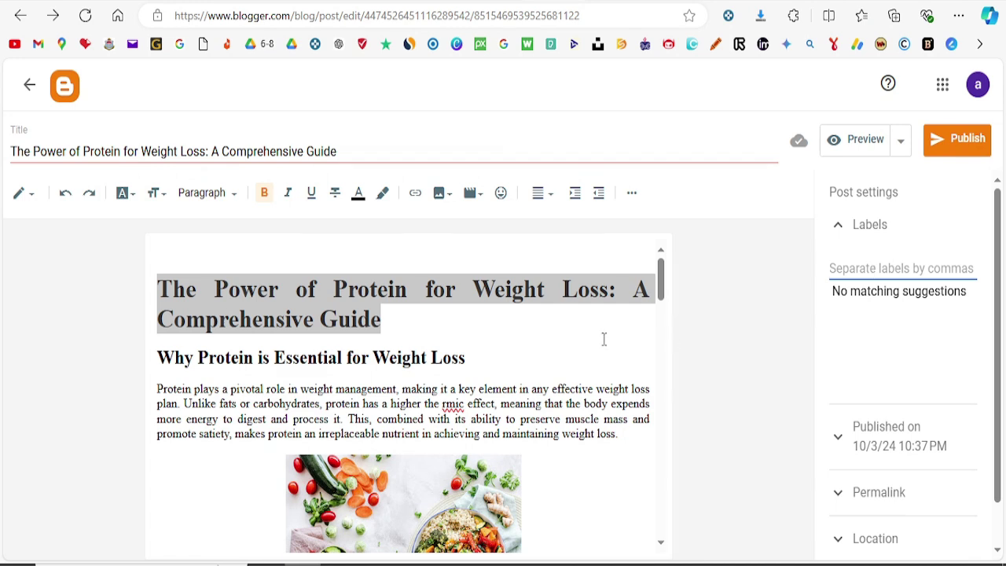
pyautogui.click(577, 348)
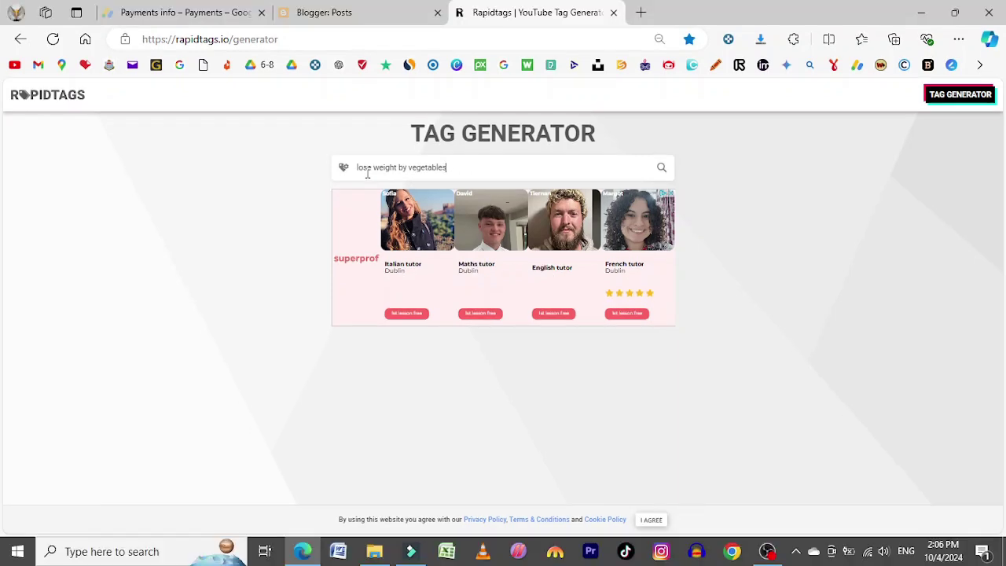
# Step: Generate Rapidtags tags for 'lose weight by vegetables' and copy the full tag list
pyautogui.click(662, 169)
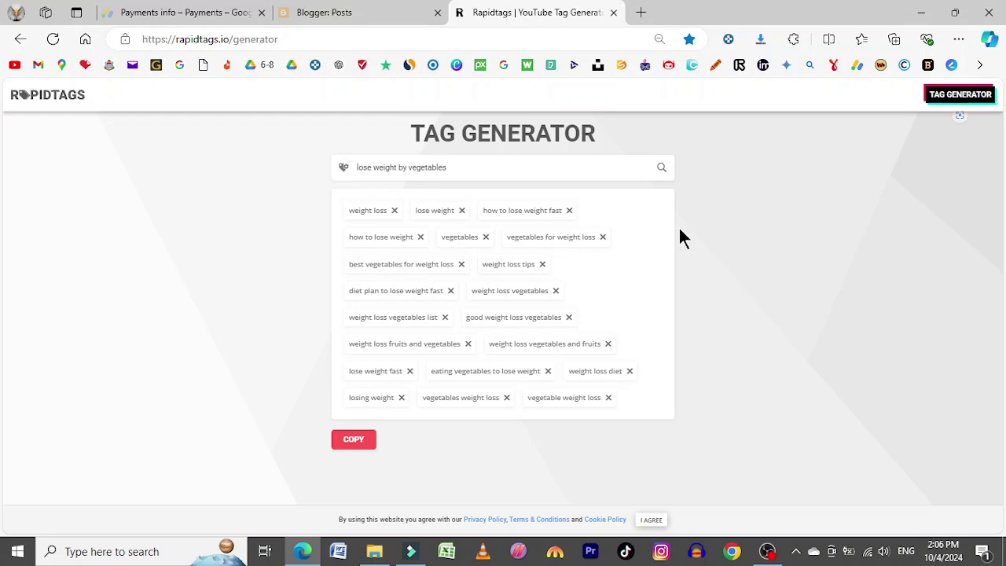
pyautogui.click(355, 439)
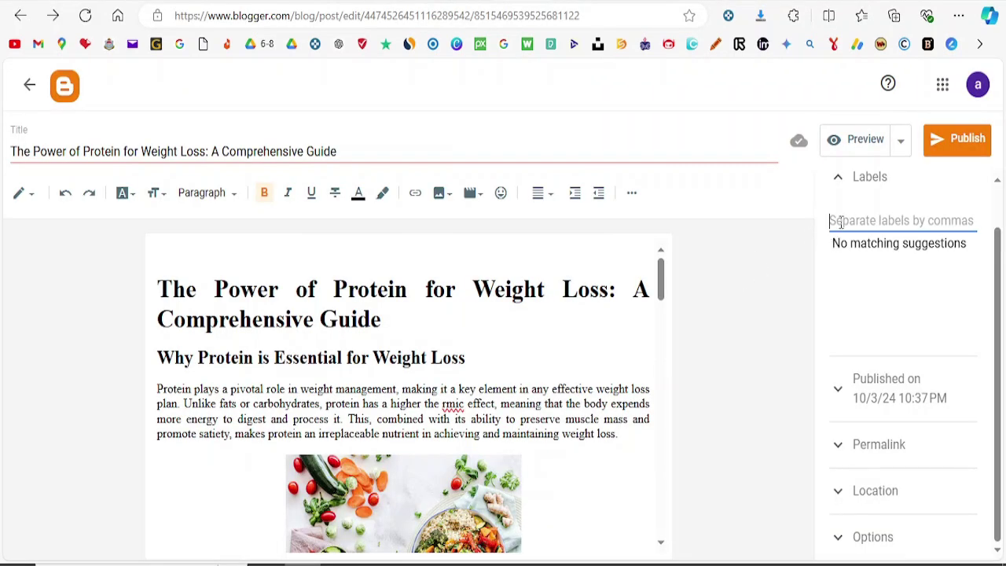
# Step: Paste the copied keywords into the post's Labels and expand Permalink to see its automatic URL
pyautogui.hotkey('ctrl', 'v')
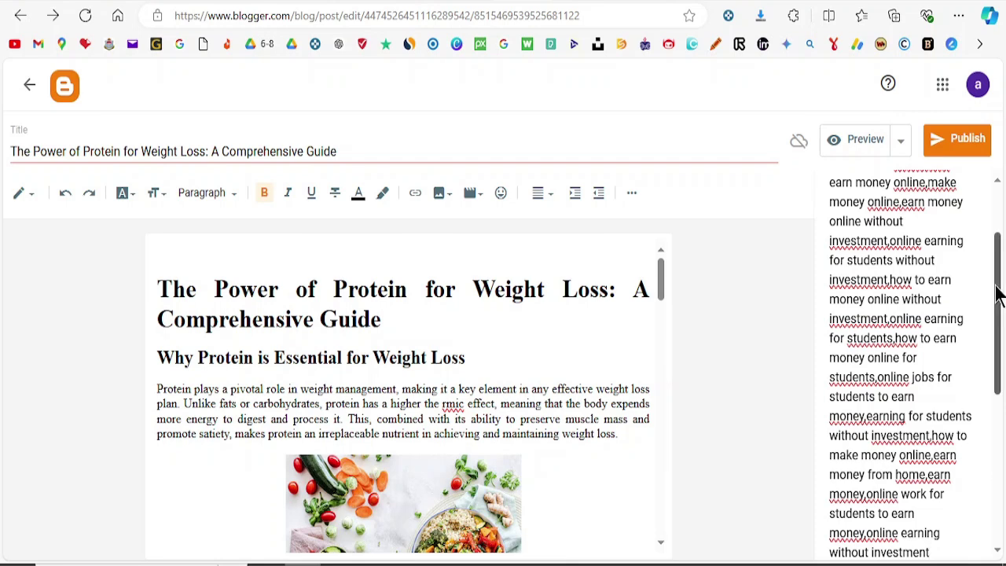
pyautogui.moveTo(998, 293); pyautogui.dragTo(1001, 494)
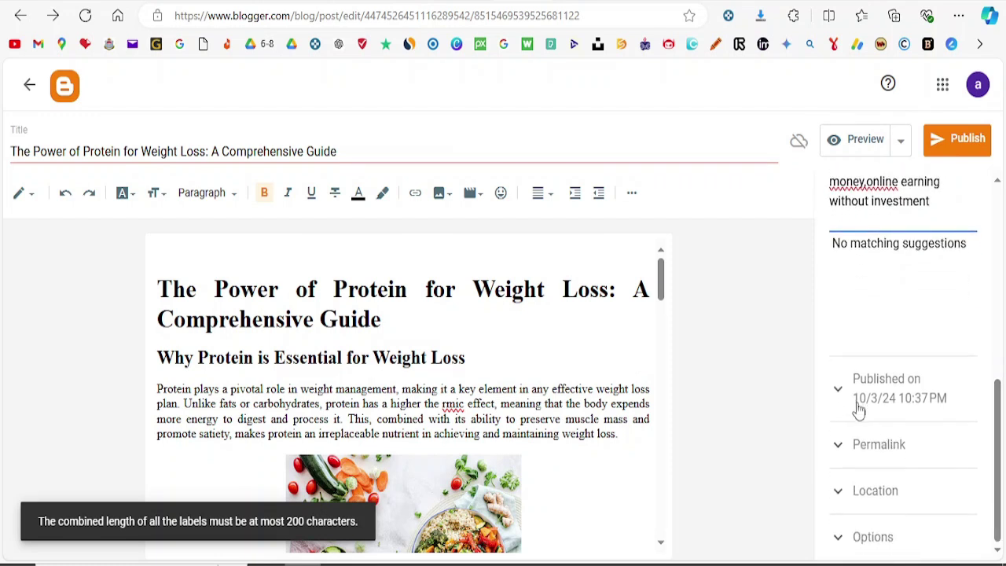
pyautogui.click(868, 446)
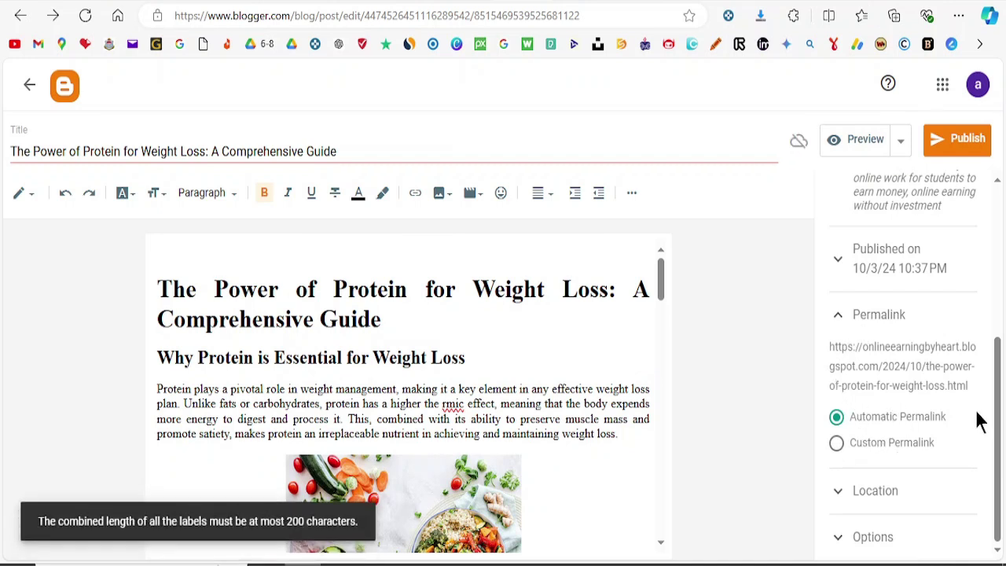
pyautogui.click(841, 495)
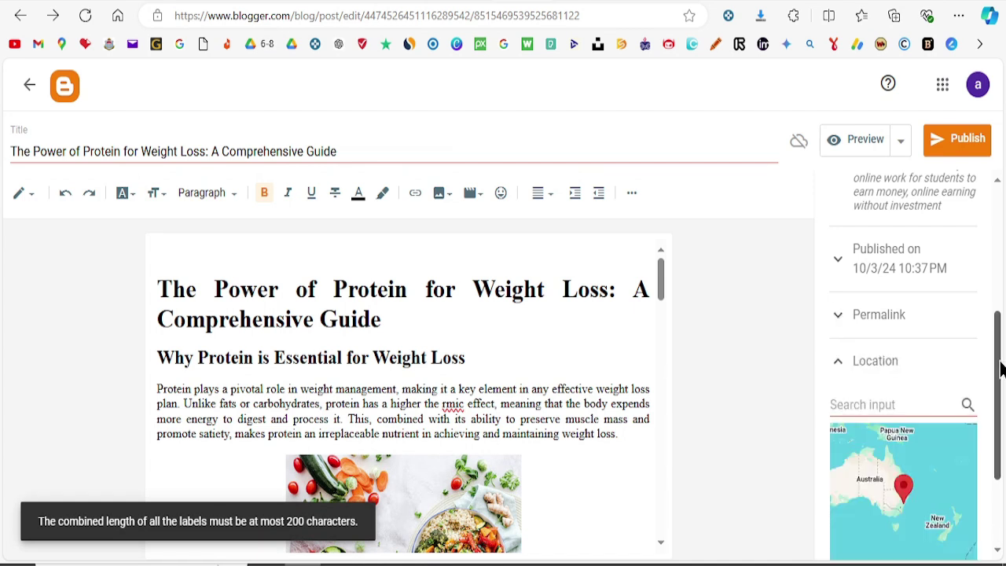
pyautogui.moveTo(1000, 370); pyautogui.dragTo(1001, 422)
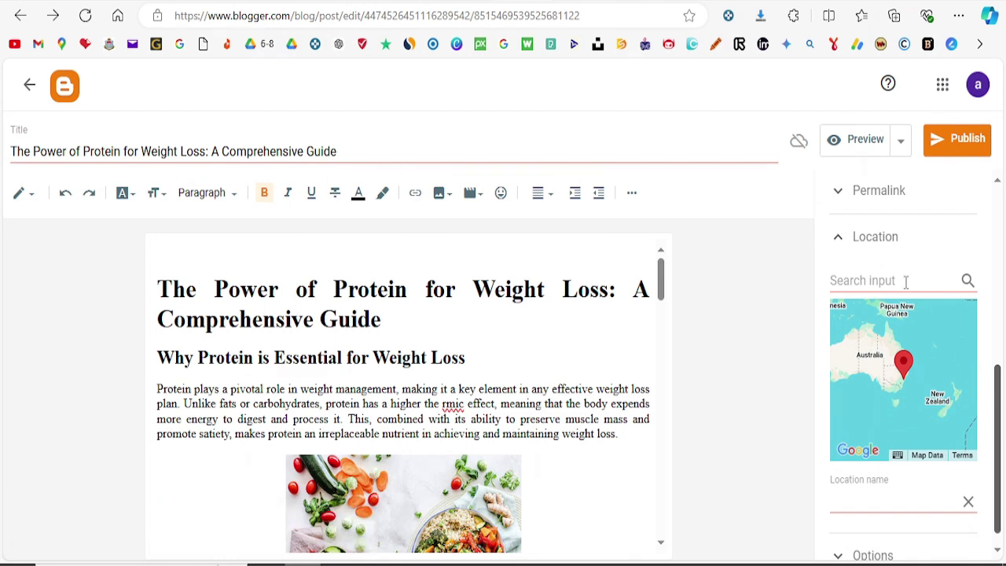
pyautogui.scroll(1, 905, 283)
pyautogui.click(854, 345)
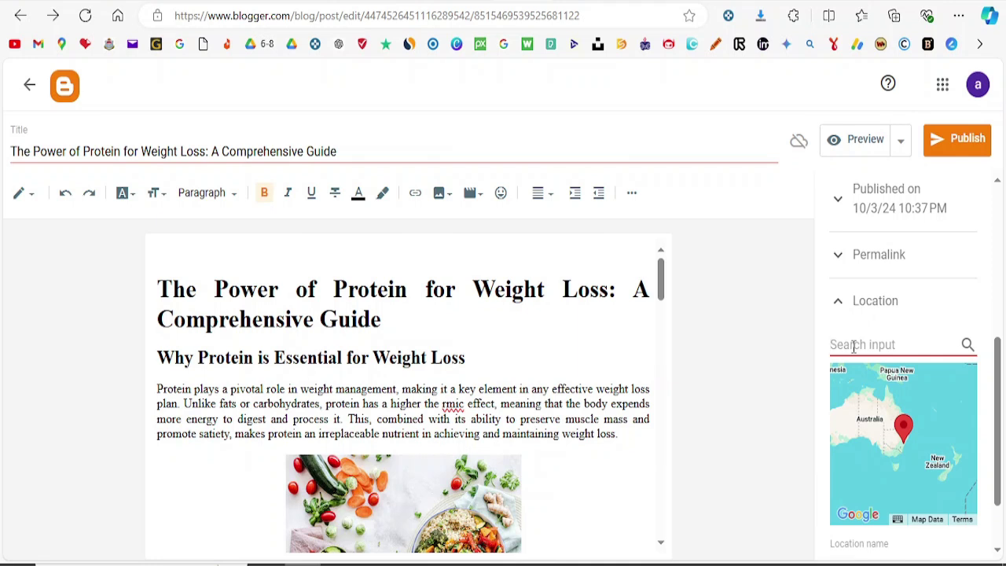
pyautogui.write('U')
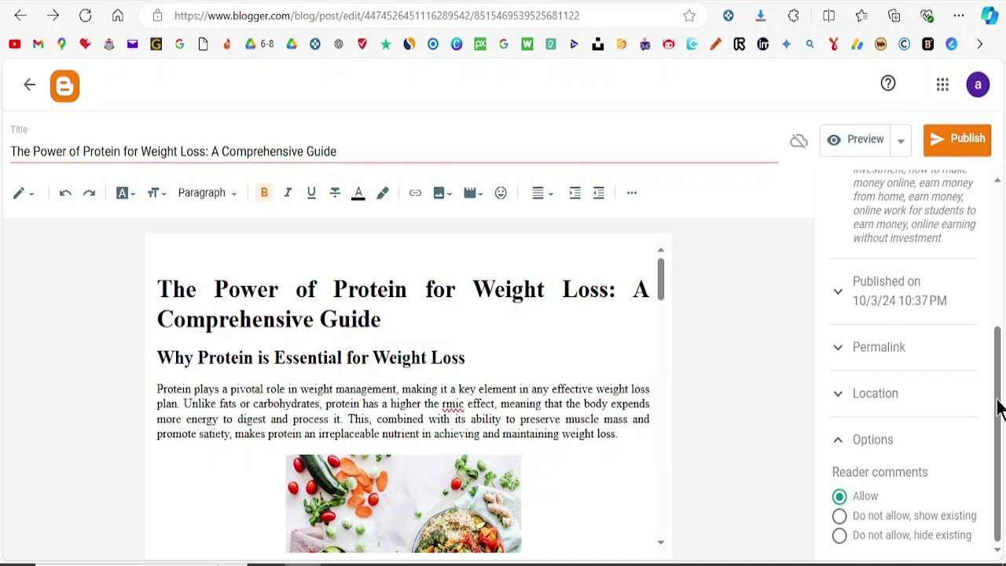
pyautogui.moveTo(997, 409); pyautogui.dragTo(1003, 220)
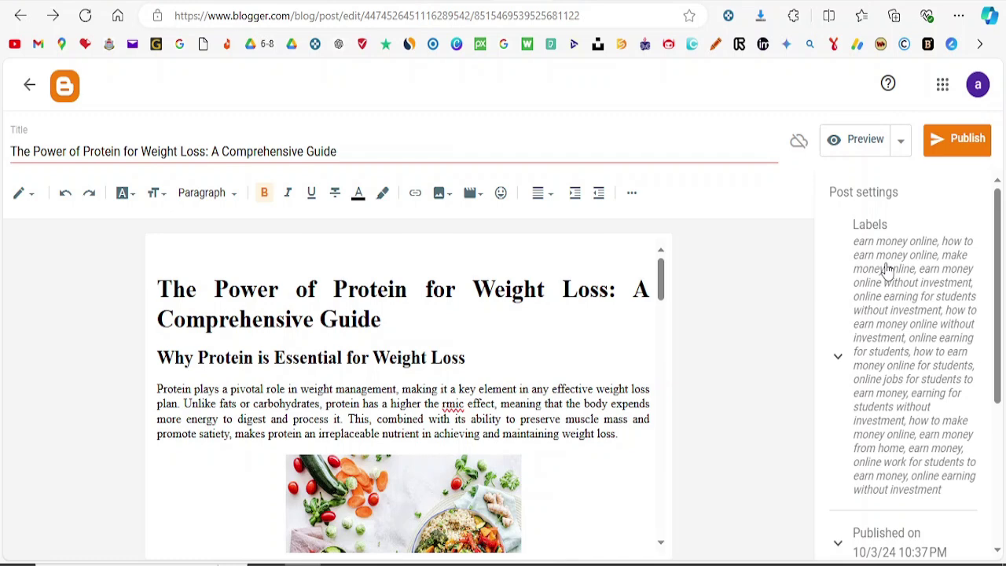
# Step: Publish the protein weight-loss post, confirming in the 'Publish post?' dialog
pyautogui.click(950, 146)
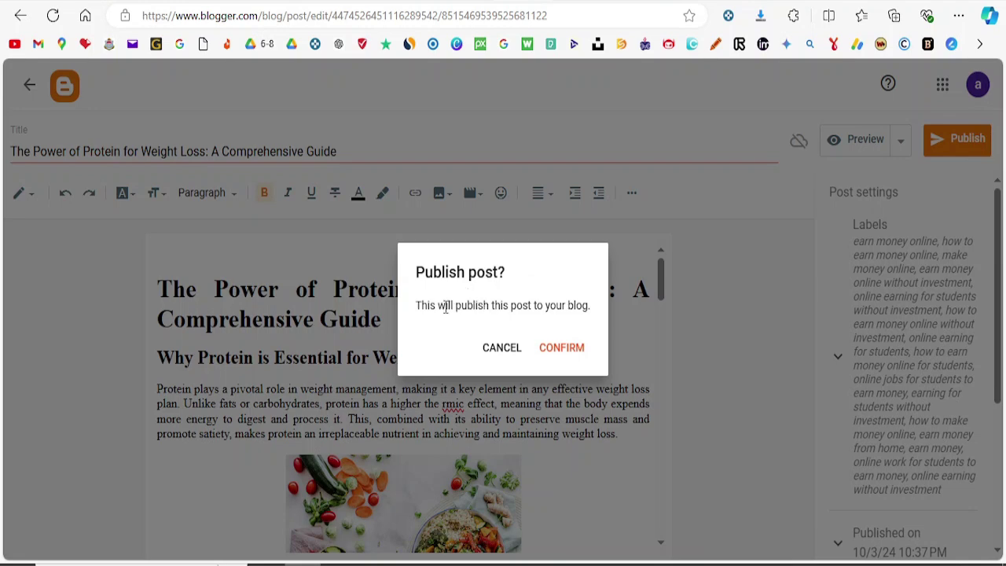
pyautogui.click(571, 355)
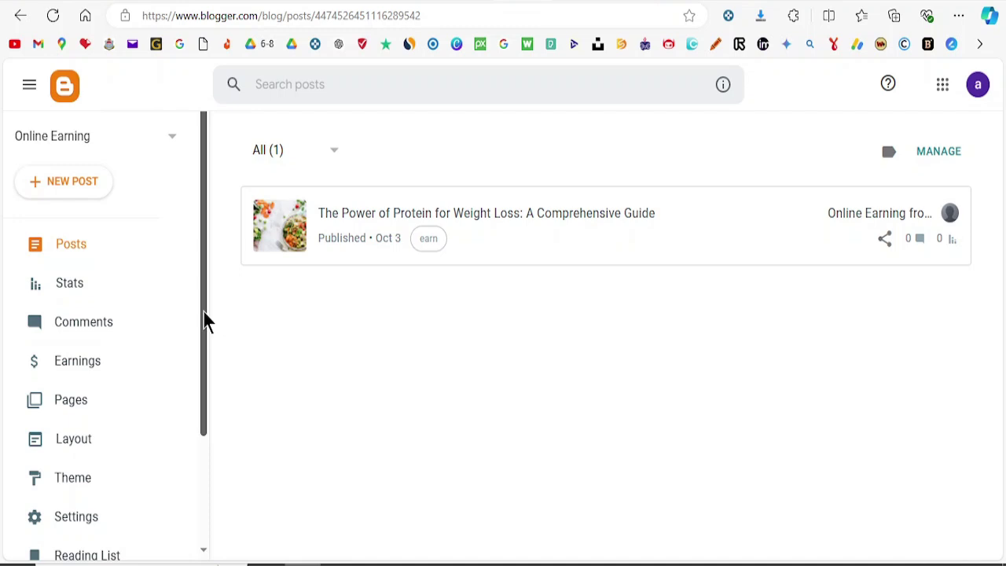
# Step: View the live 'Online Earning' blog and open the full protein article via READ MORE
pyautogui.moveTo(204, 312); pyautogui.dragTo(210, 455)
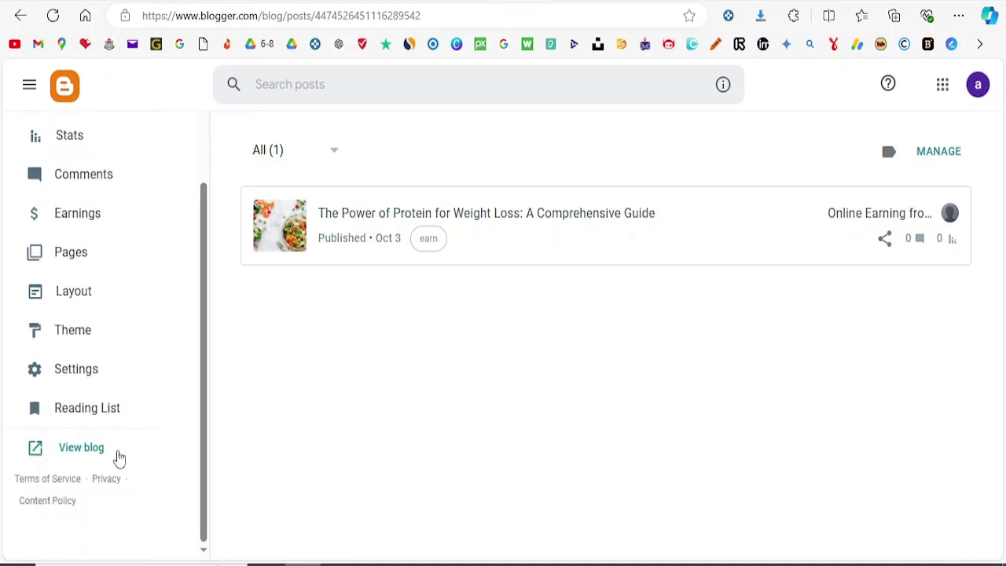
pyautogui.click(90, 453)
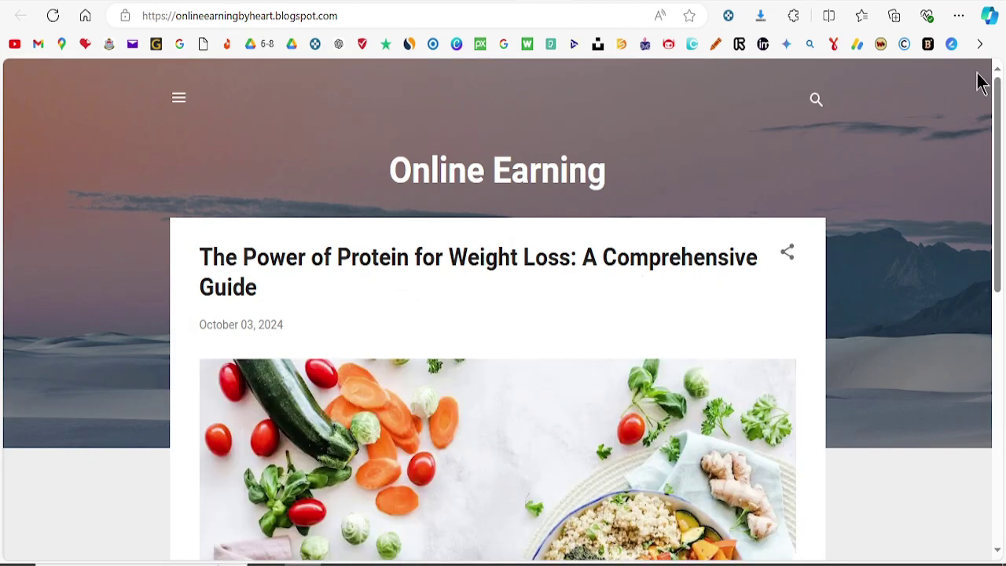
pyautogui.moveTo(996, 101); pyautogui.dragTo(997, 359)
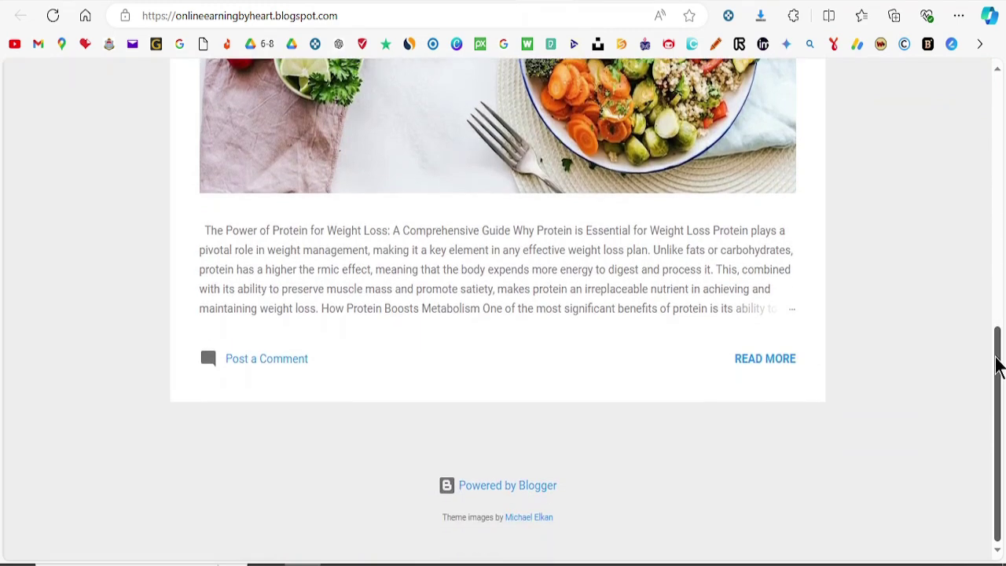
pyautogui.click(764, 361)
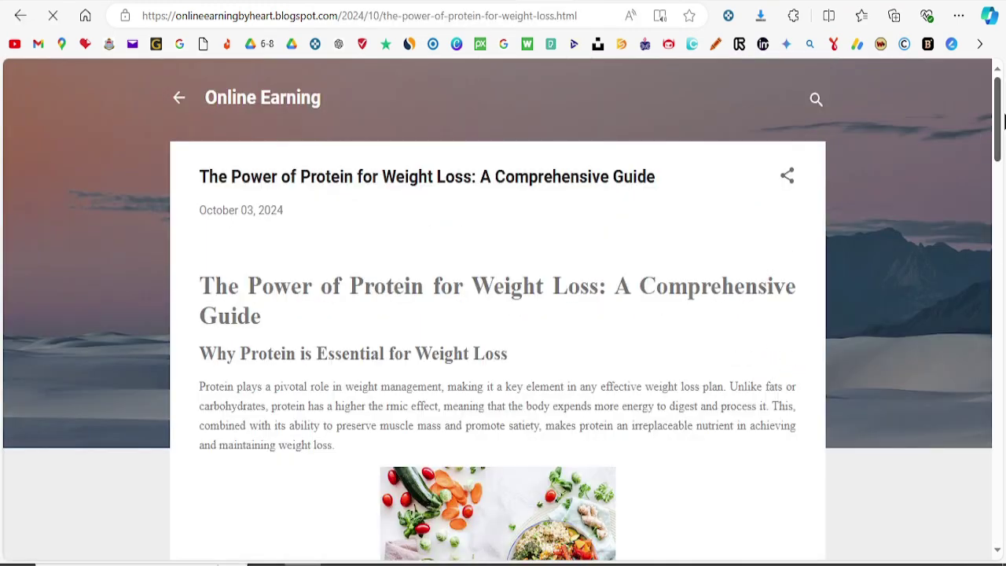
# Step: Scroll through the published article and expand its Enter Comment form
pyautogui.moveTo(1001, 122); pyautogui.dragTo(1004, 477)
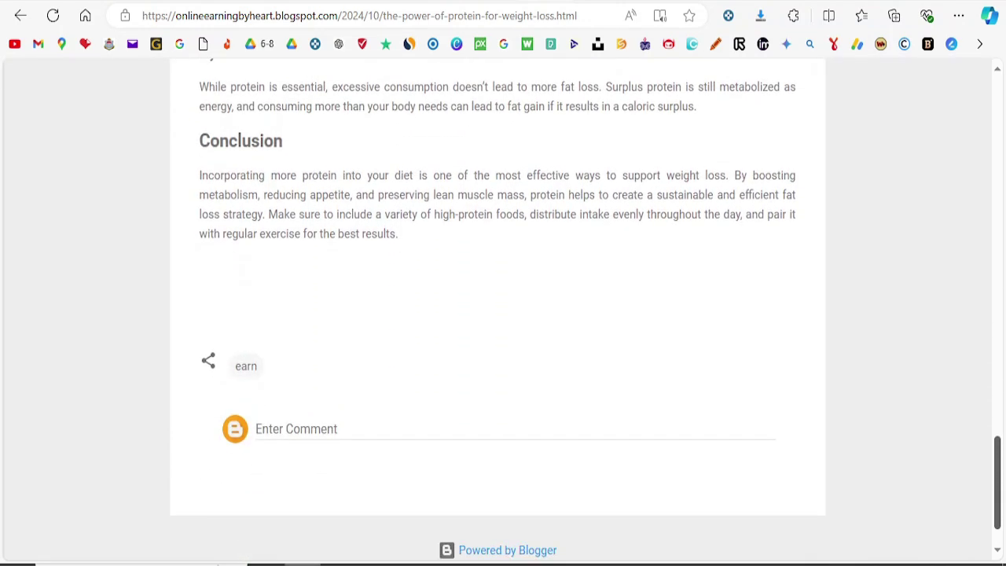
pyautogui.click(361, 428)
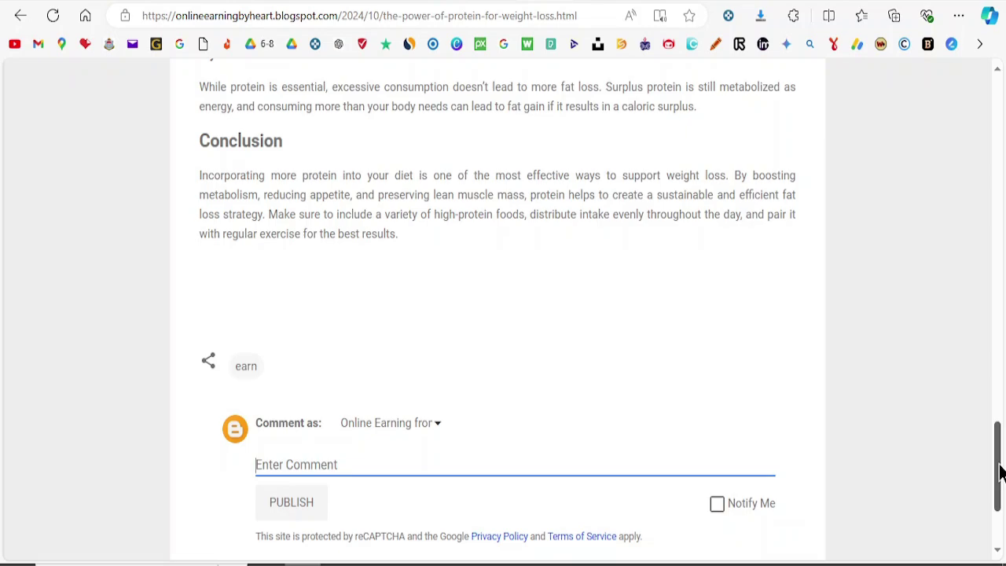
pyautogui.moveTo(1000, 471); pyautogui.dragTo(999, 90)
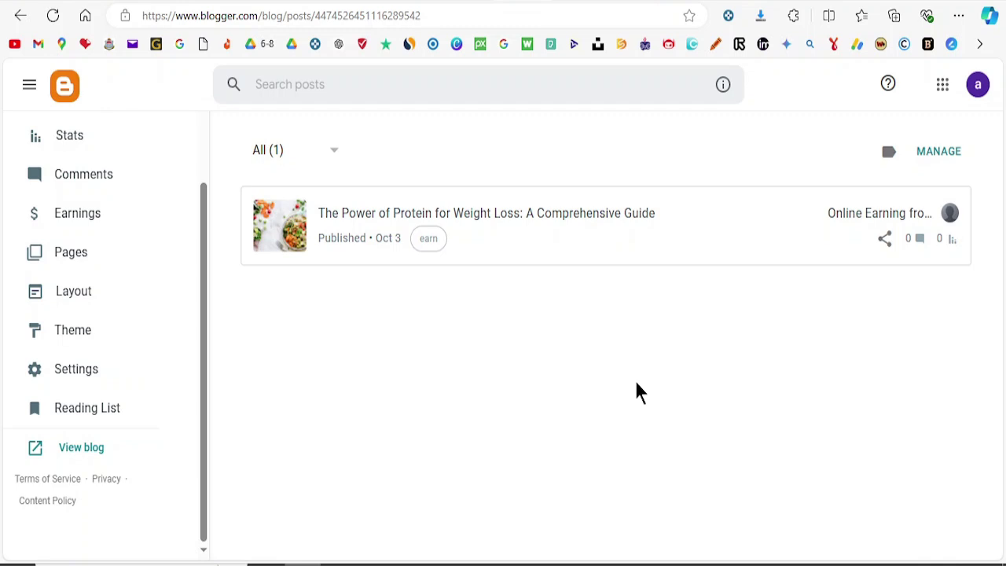
# Step: Go to the Earnings page in the sidebar to see the AdSense account offer
pyautogui.click(77, 213)
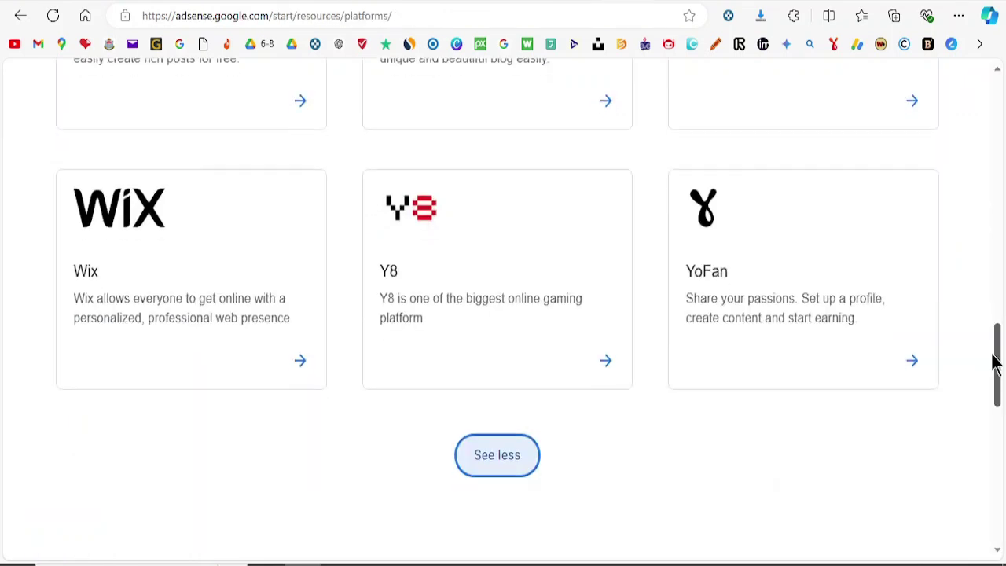
# Step: Scroll the AdSense supported-platforms page through cards like Muragon, Tistory, Wix, Y8 and YoFan
pyautogui.scroll(6, 502, 315)
pyautogui.scroll(-4, 503, 314)
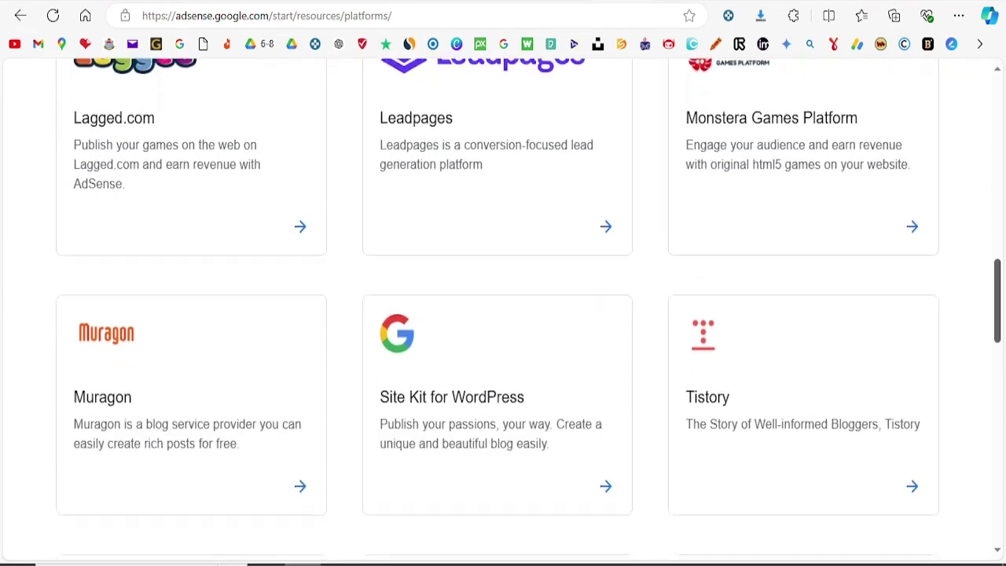
pyautogui.scroll(-1, 760, 470)
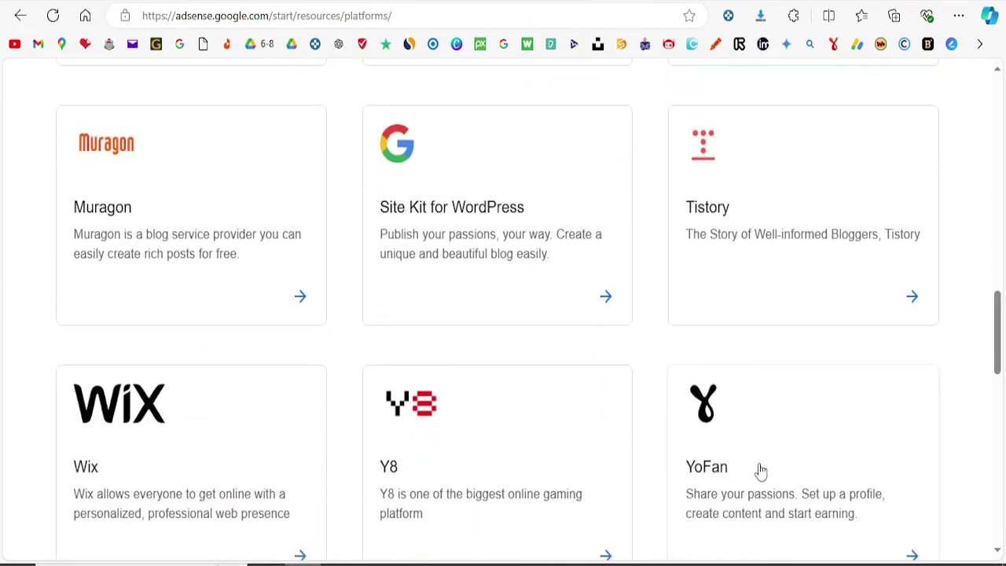